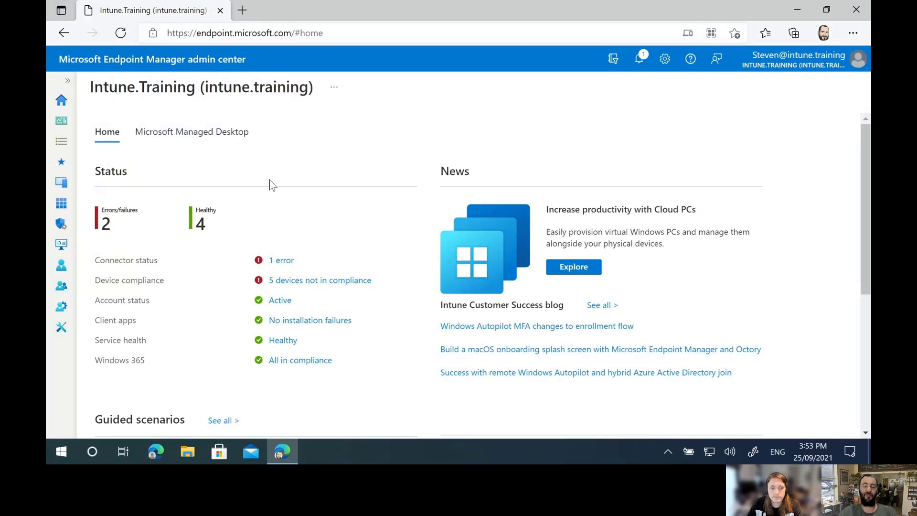
Review the Android enrollment profile information for personally-owned devices with work profile, then return to the Android enrollment page.
{"action": "left_click", "coordinate": [64, 187]}
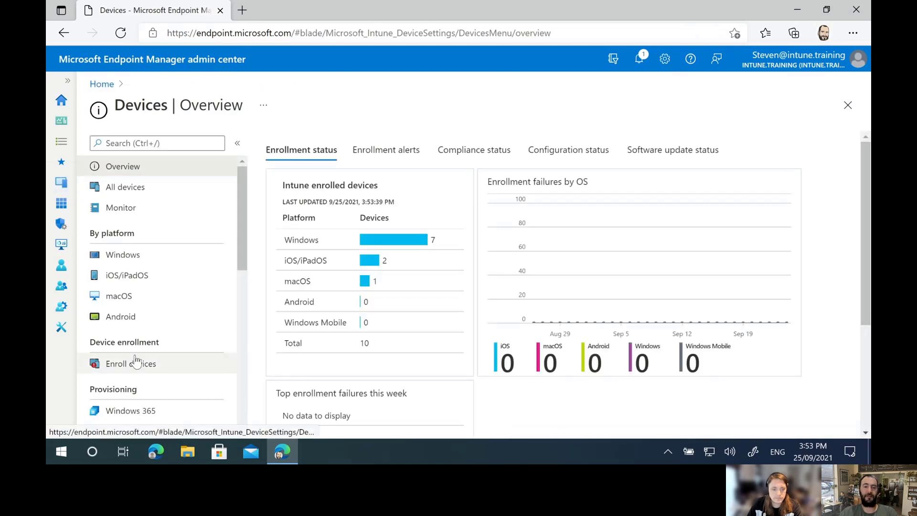
{"action": "left_click", "coordinate": [112, 367]}
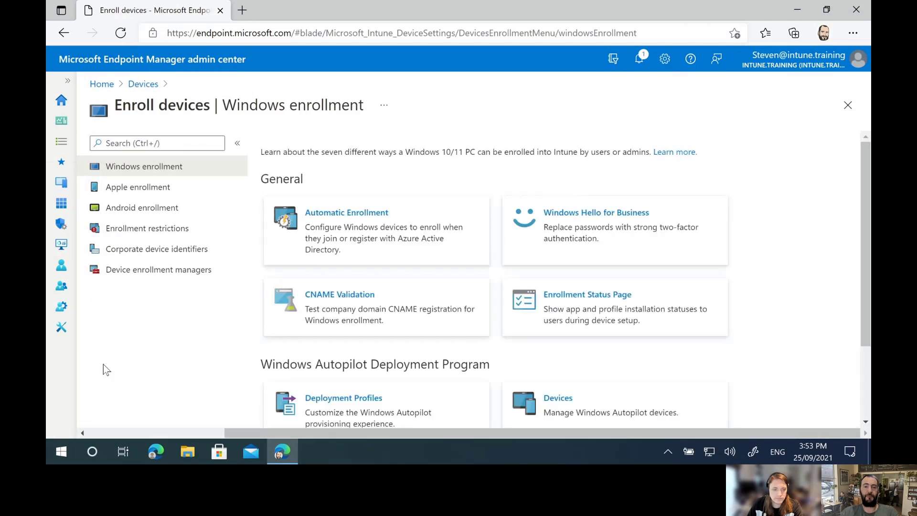
{"action": "left_click", "coordinate": [175, 207]}
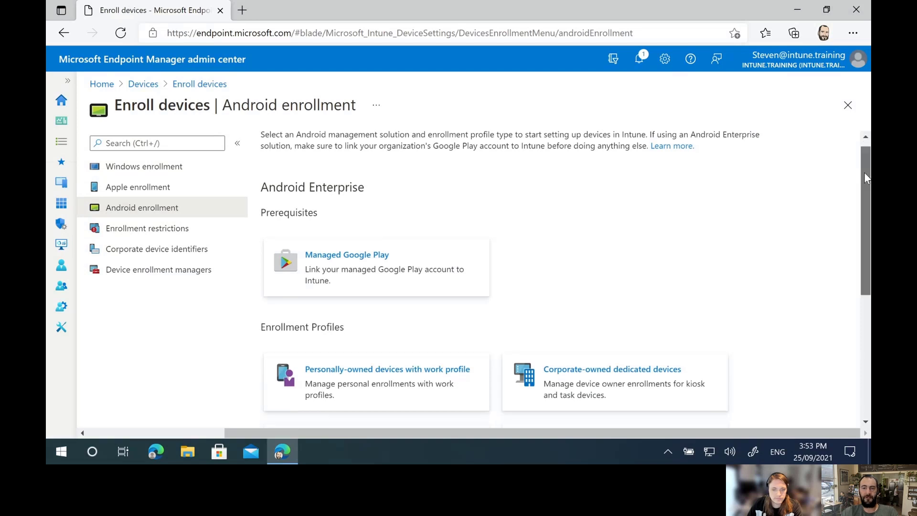
{"action": "left_click_drag", "start_coordinate": [864, 172], "coordinate": [856, 235]}
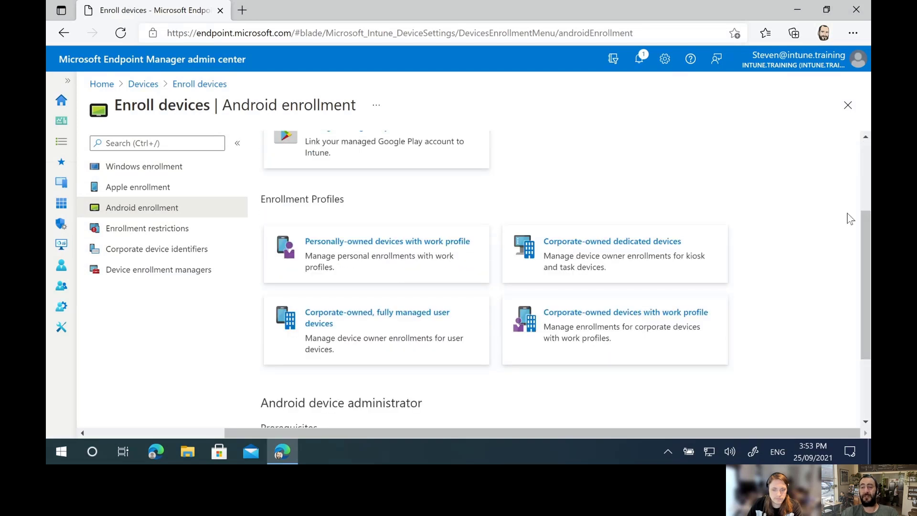
{"action": "left_click", "coordinate": [372, 265]}
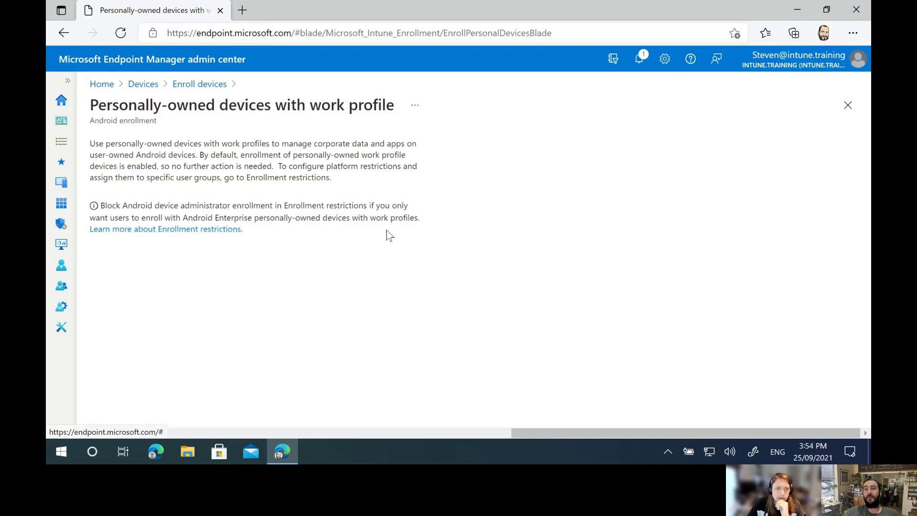
{"action": "left_click", "coordinate": [192, 93]}
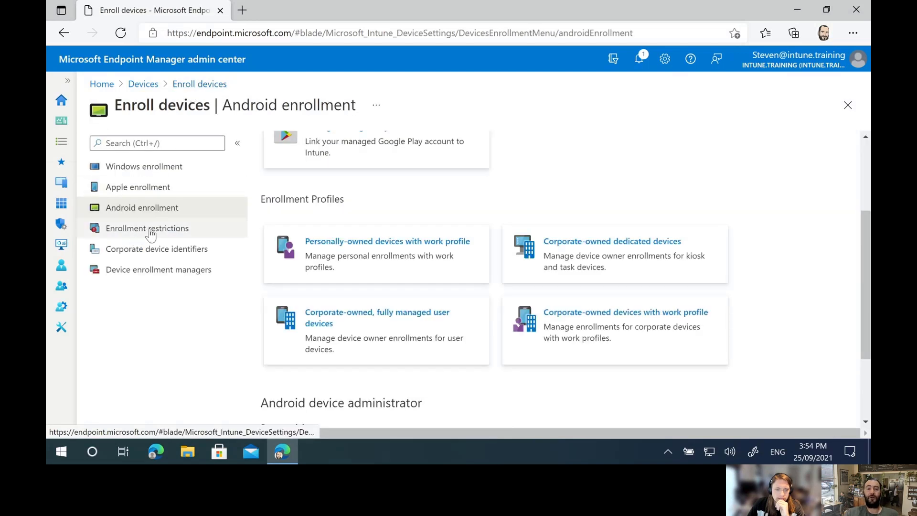
In the default All Users device type restriction, allow Android Enterprise (work profile), block Android device administrator, and save the changes.
{"action": "left_click", "coordinate": [151, 233]}
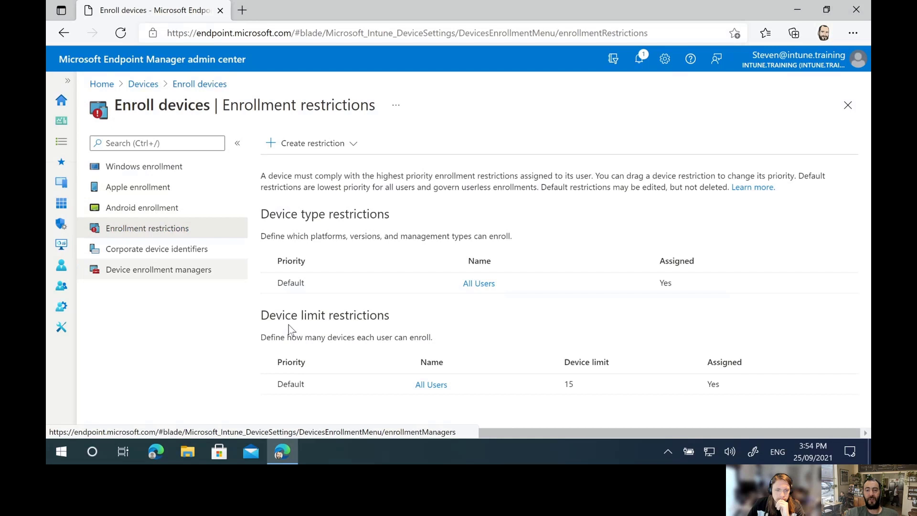
{"action": "left_click", "coordinate": [482, 284]}
{"action": "left_click", "coordinate": [145, 213]}
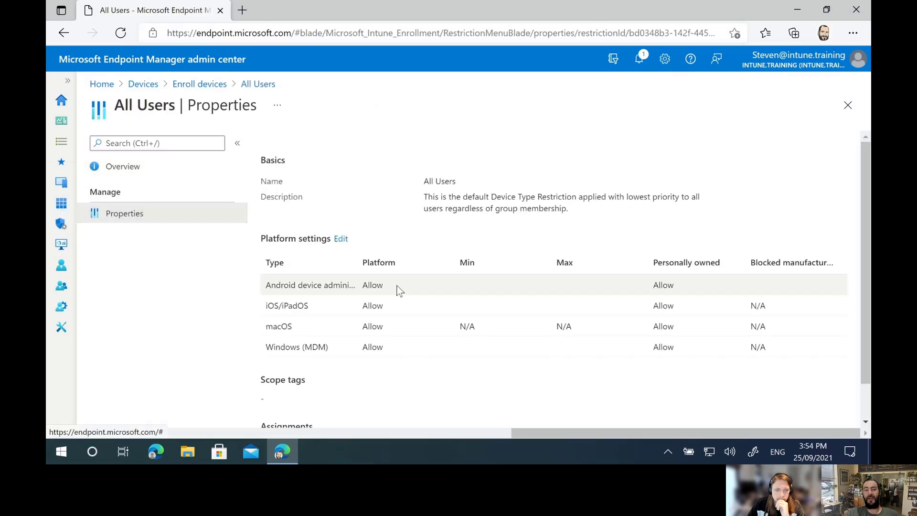
{"action": "left_click_drag", "start_coordinate": [359, 260], "coordinate": [513, 262]}
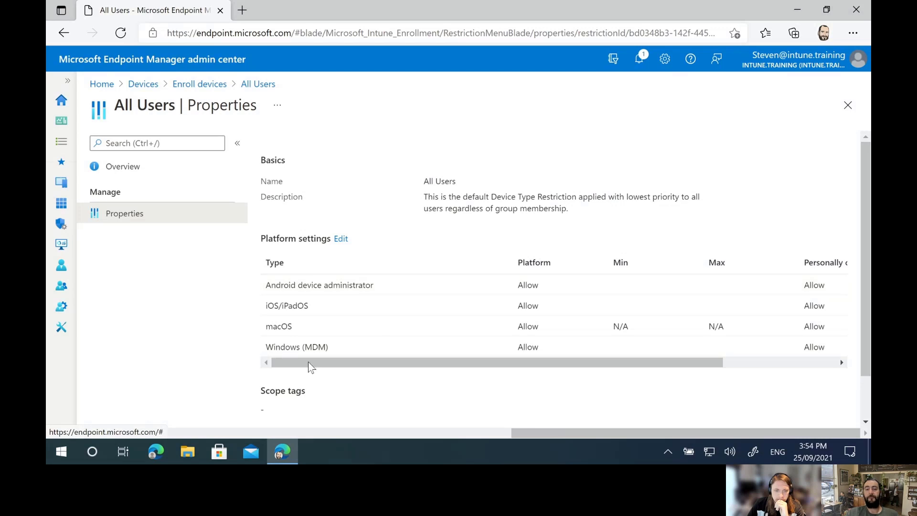
{"action": "left_click", "coordinate": [341, 239]}
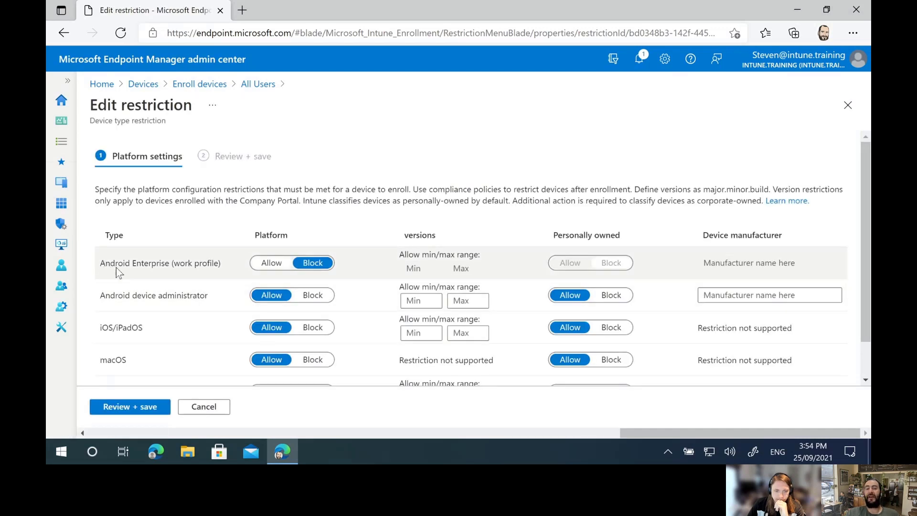
{"action": "left_click", "coordinate": [273, 263]}
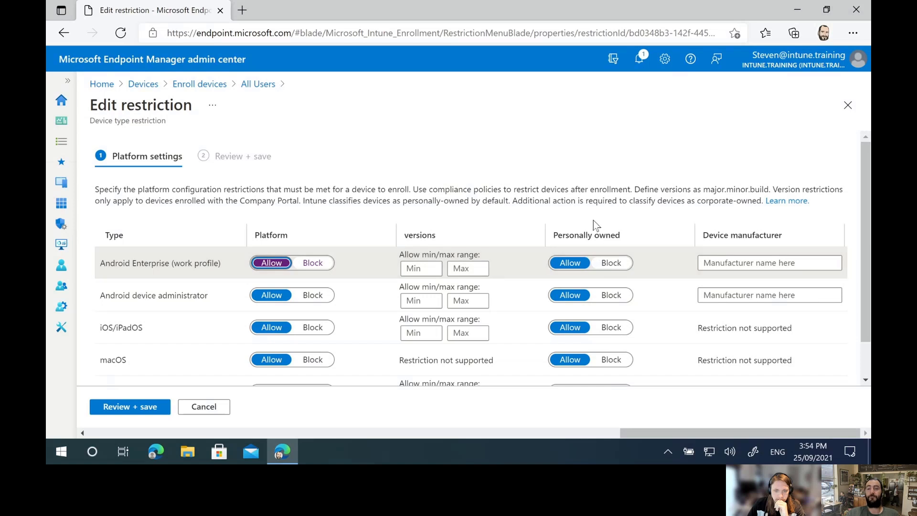
{"action": "left_click", "coordinate": [313, 296]}
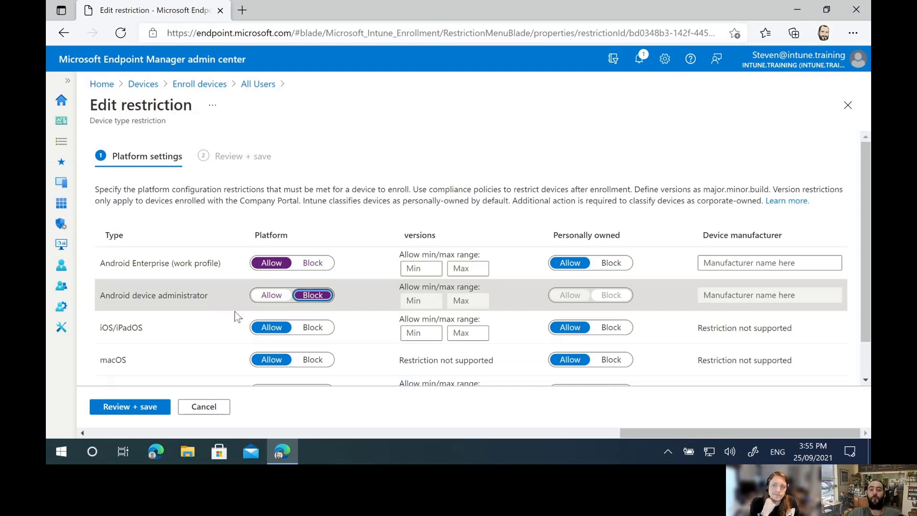
{"action": "left_click", "coordinate": [125, 405]}
{"action": "left_click", "coordinate": [125, 407]}
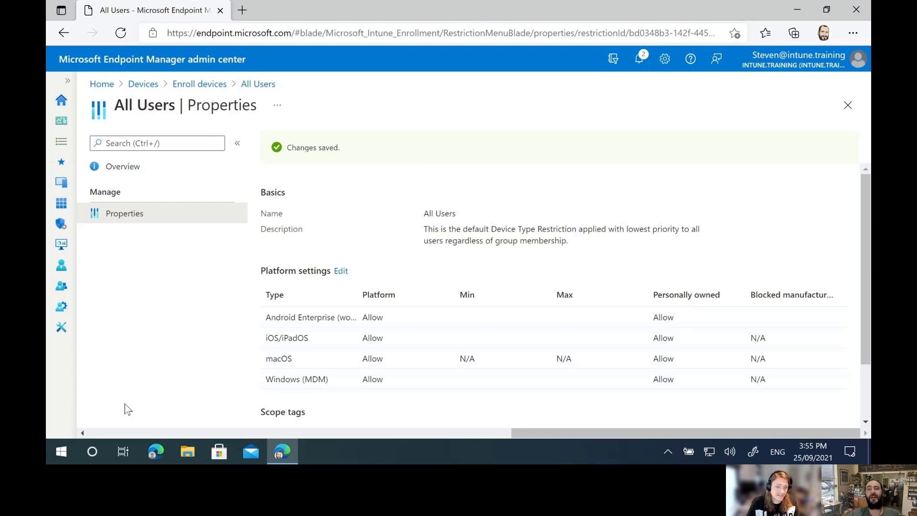
Display the list of Android apps and widen its Type and Name columns to show full entries.
{"action": "left_click", "coordinate": [60, 205]}
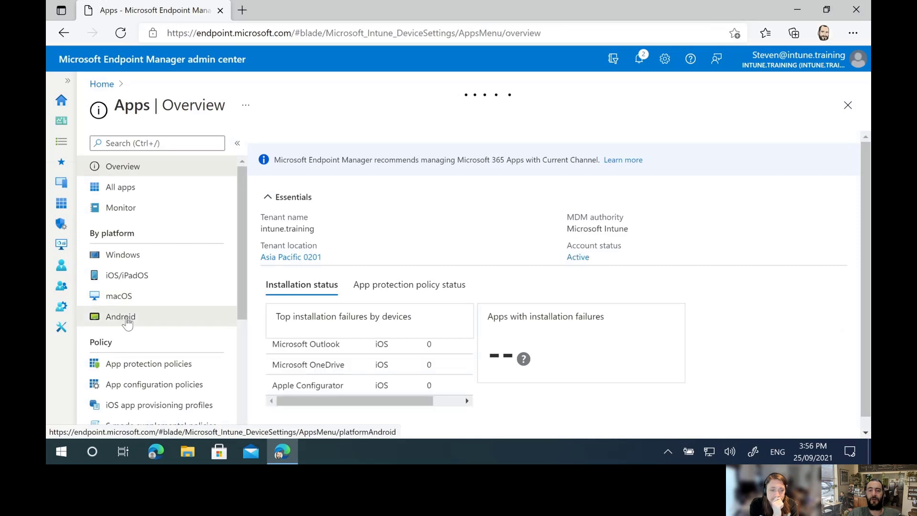
{"action": "left_click", "coordinate": [142, 319]}
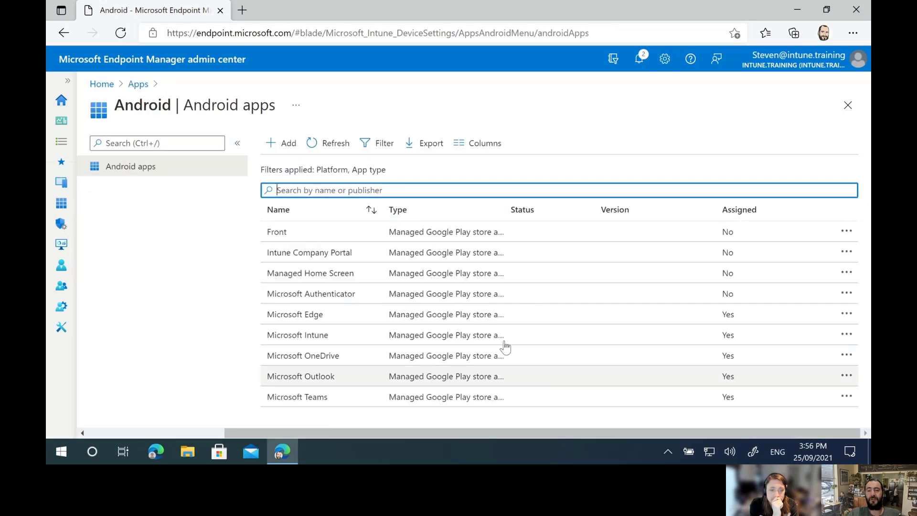
{"action": "left_click_drag", "start_coordinate": [507, 205], "coordinate": [614, 212]}
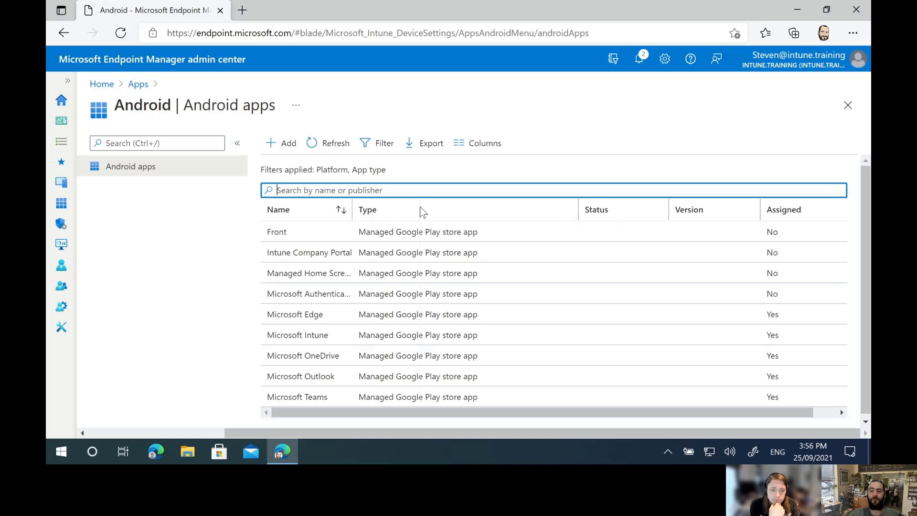
{"action": "left_click_drag", "start_coordinate": [353, 211], "coordinate": [423, 212]}
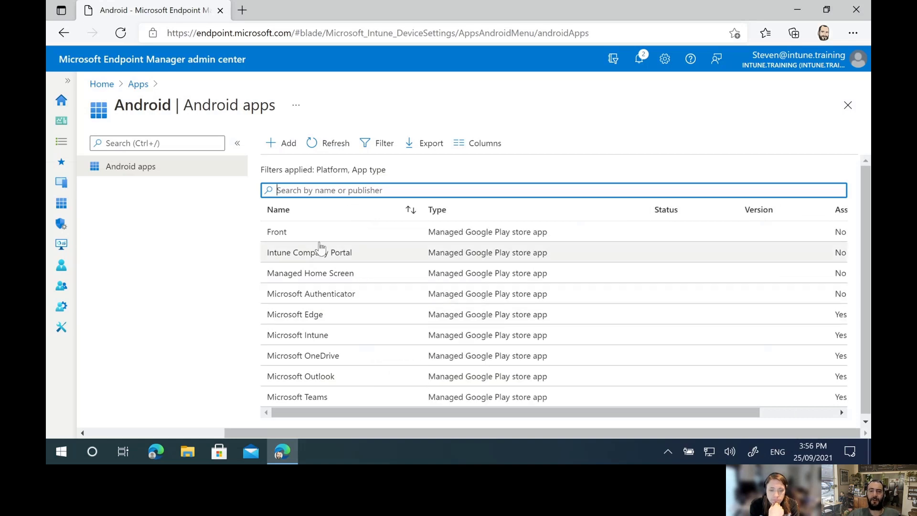
Assign the Front app as Required to the SecGrp_SH group and save the assignment.
{"action": "left_click", "coordinate": [309, 234]}
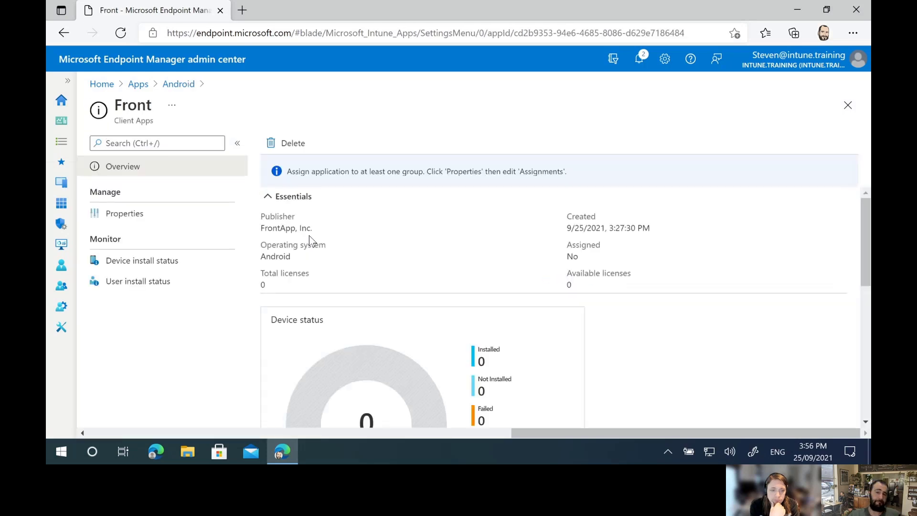
{"action": "left_click", "coordinate": [178, 213]}
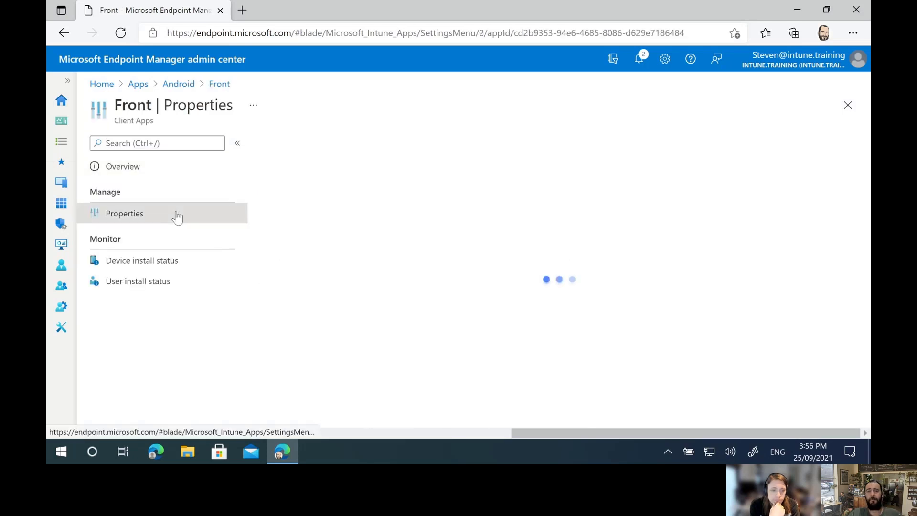
{"action": "left_click_drag", "start_coordinate": [864, 181], "coordinate": [865, 279]}
{"action": "left_click", "coordinate": [323, 296]}
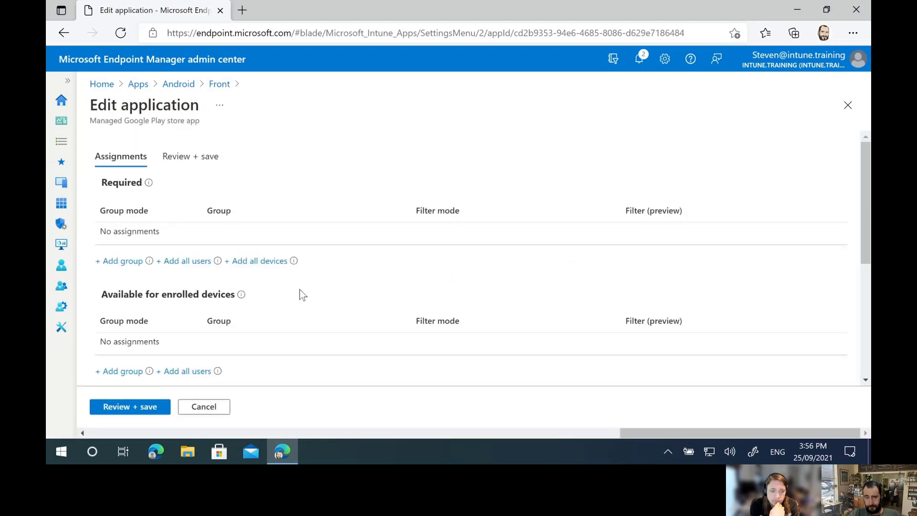
{"action": "left_click", "coordinate": [124, 264]}
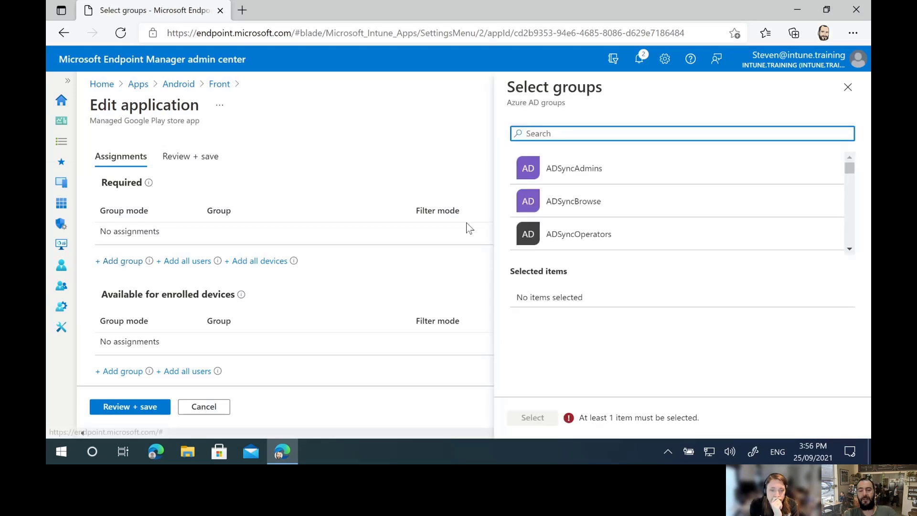
{"action": "type", "text": "sec"}
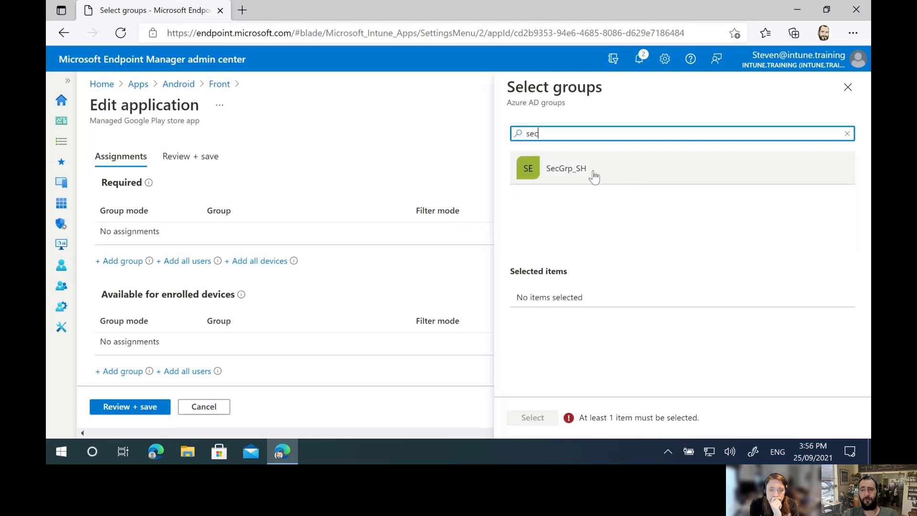
{"action": "left_click", "coordinate": [591, 176]}
{"action": "left_click", "coordinate": [526, 421]}
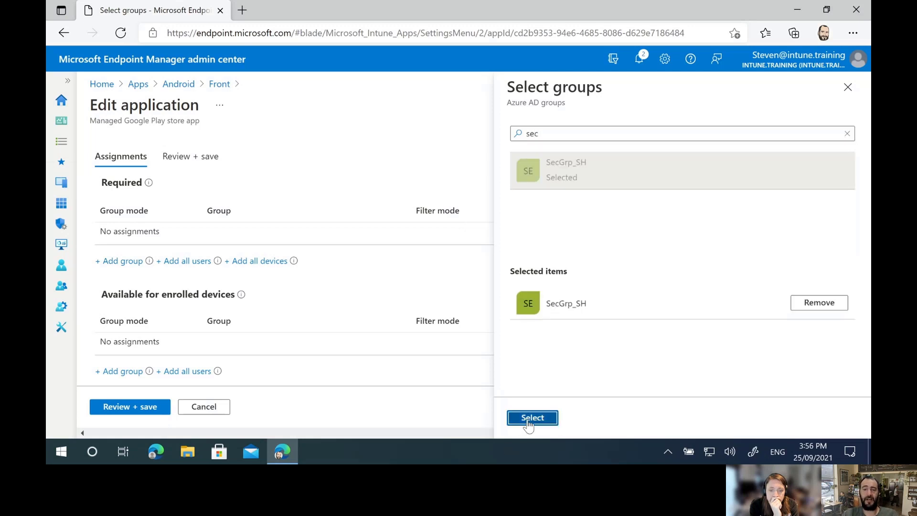
{"action": "left_click", "coordinate": [122, 408]}
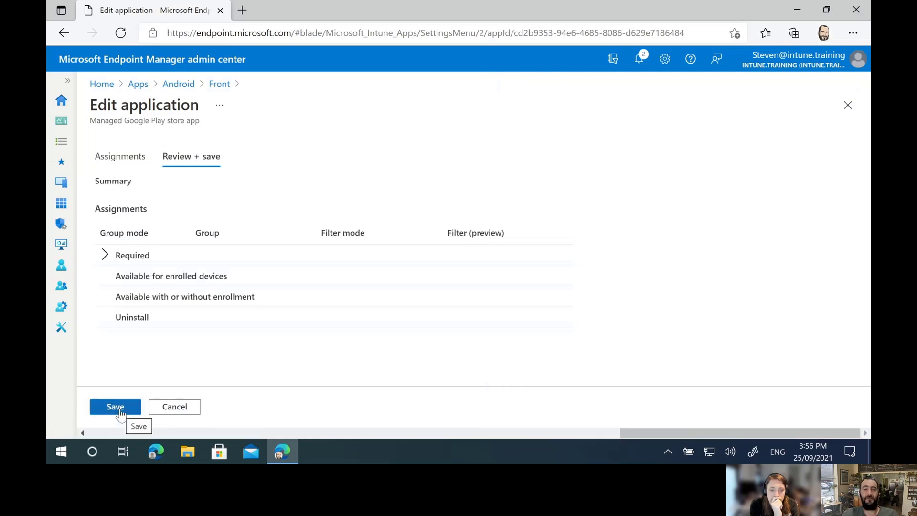
{"action": "left_click", "coordinate": [119, 410]}
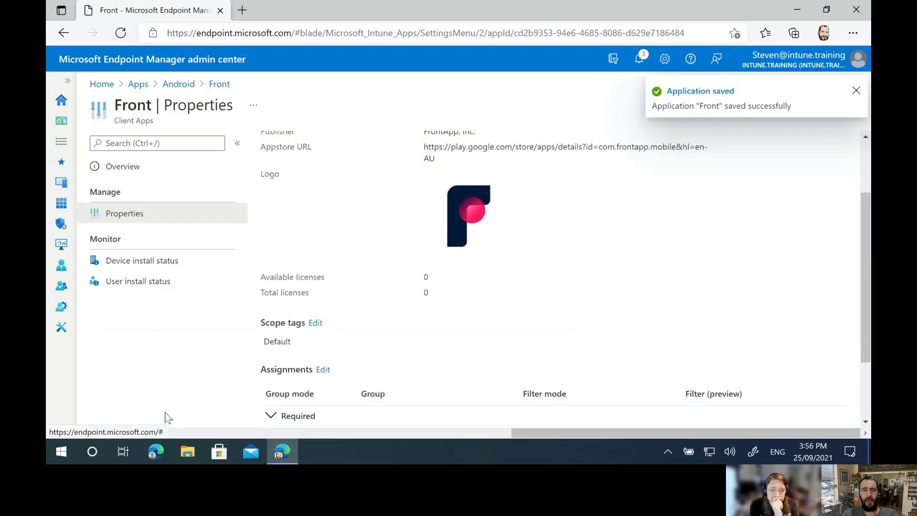
Assign the Managed Home Screen app as Available for enrolled devices to the SecGrp_SH group and save.
{"action": "left_click", "coordinate": [178, 84]}
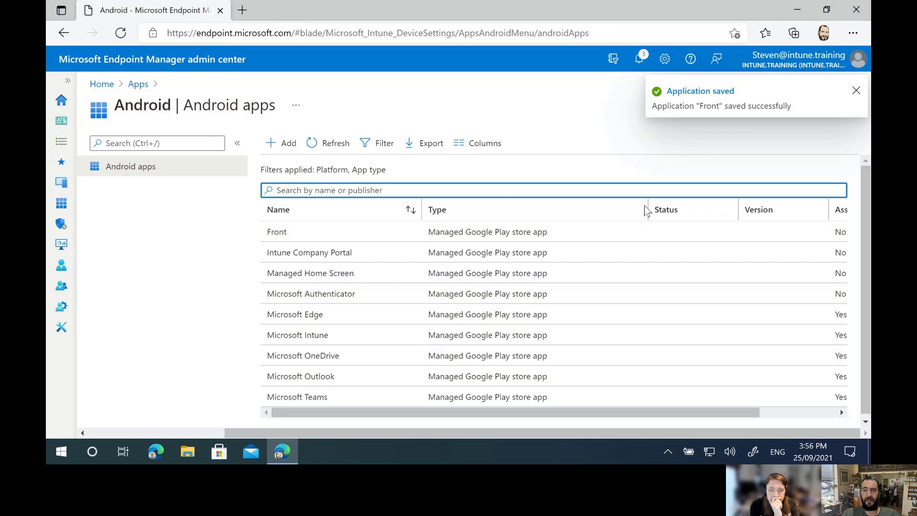
{"action": "left_click", "coordinate": [323, 277]}
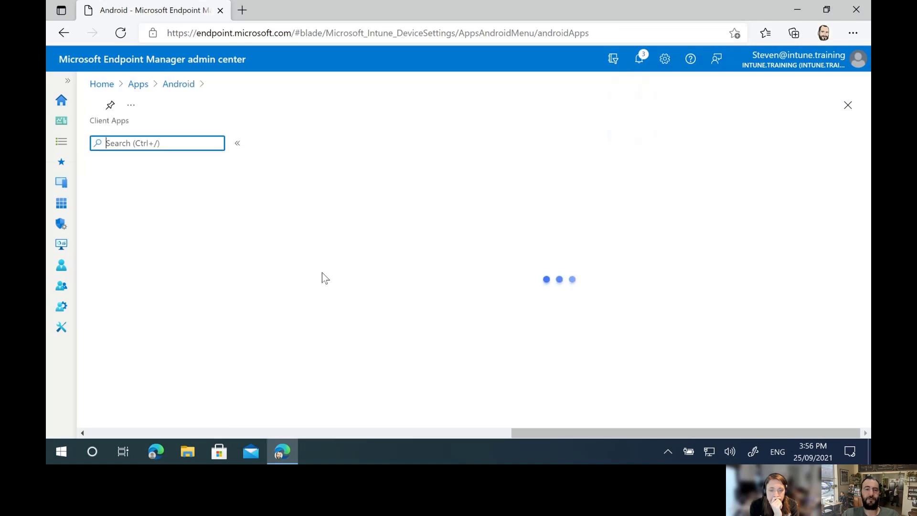
{"action": "left_click", "coordinate": [115, 215]}
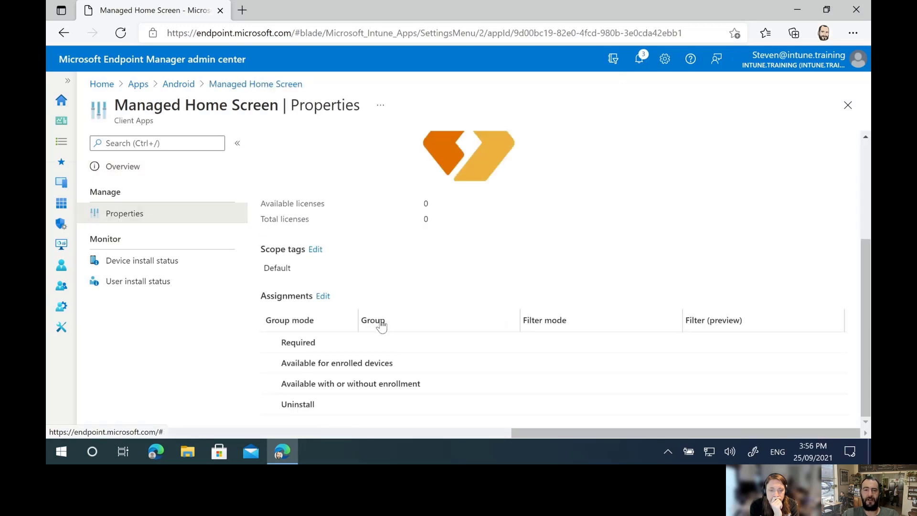
{"action": "left_click", "coordinate": [320, 297]}
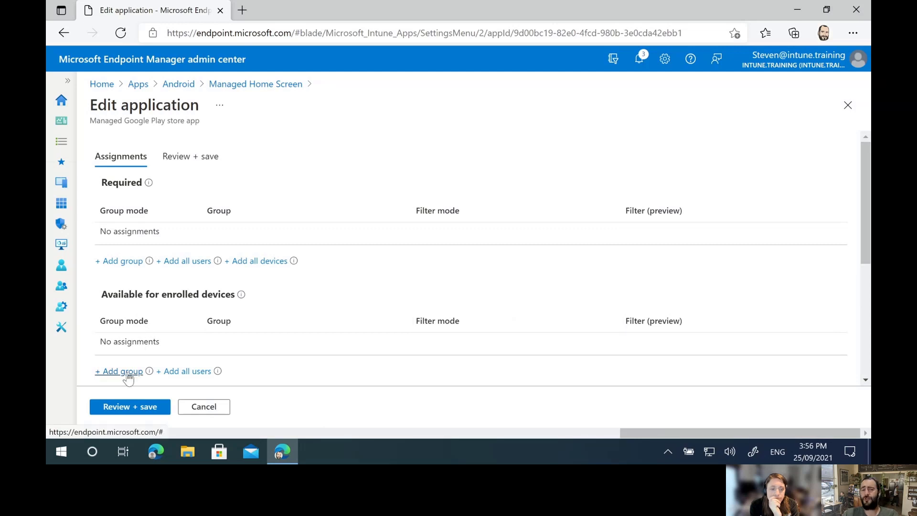
{"action": "left_click", "coordinate": [123, 371]}
{"action": "type", "text": "sec"}
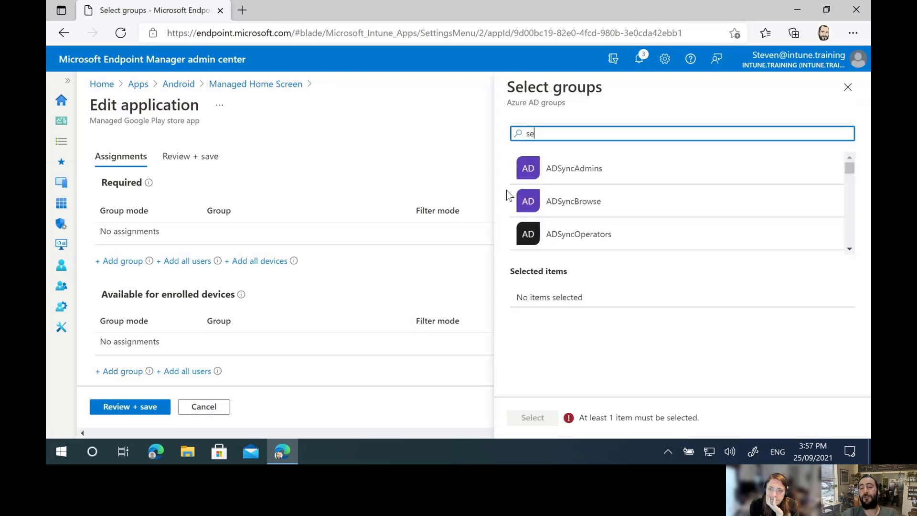
{"action": "left_click", "coordinate": [554, 167]}
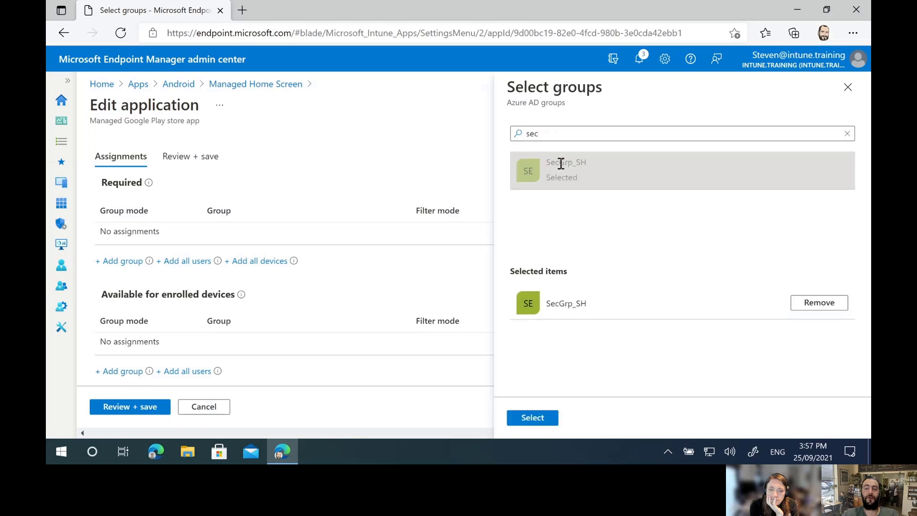
{"action": "left_click", "coordinate": [528, 422]}
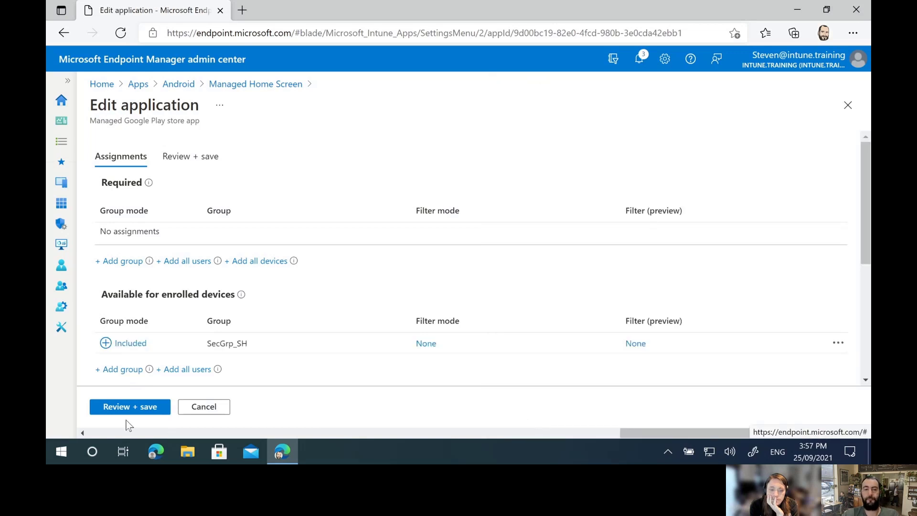
{"action": "left_click", "coordinate": [144, 407]}
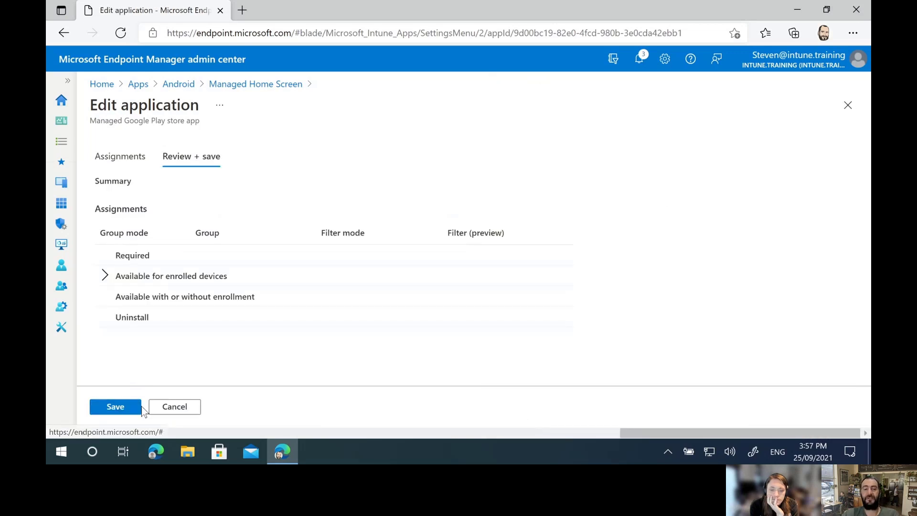
{"action": "left_click", "coordinate": [122, 407]}
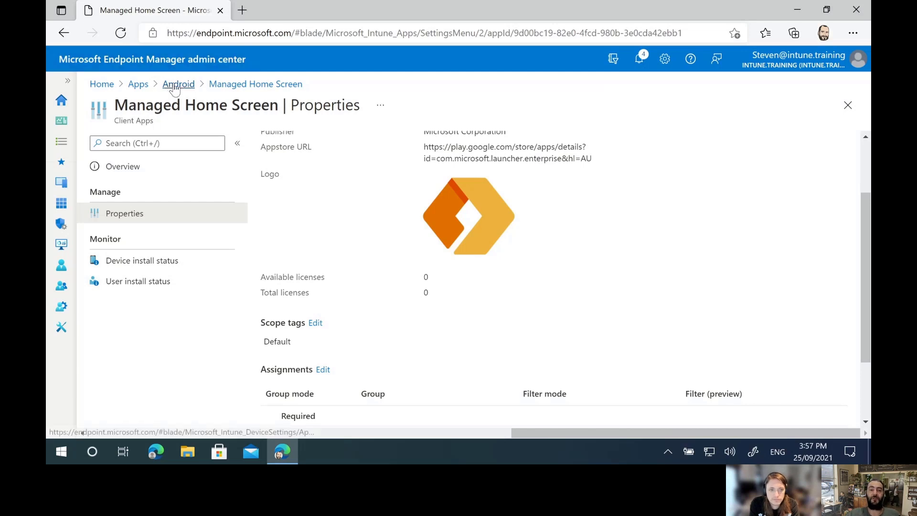
Open the app configuration policies and view the policy types that can be added.
{"action": "left_click", "coordinate": [175, 89]}
{"action": "left_click", "coordinate": [136, 85]}
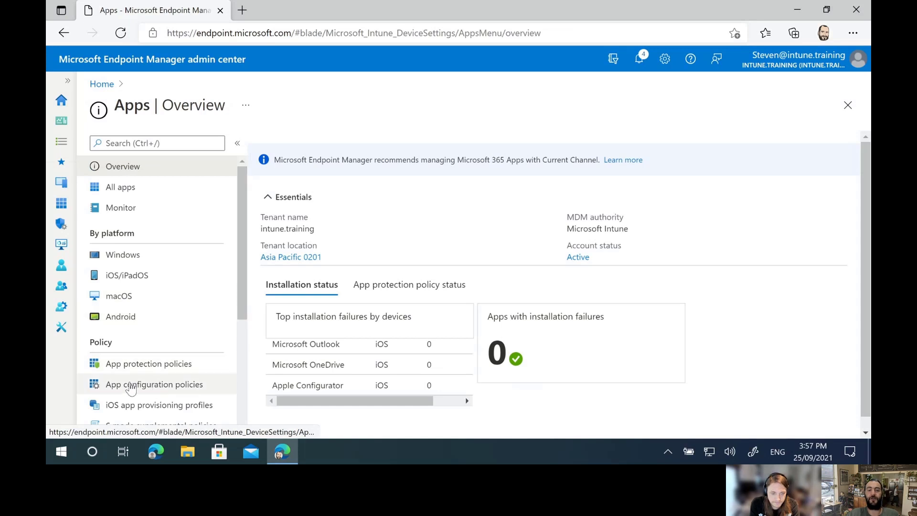
{"action": "left_click", "coordinate": [130, 389]}
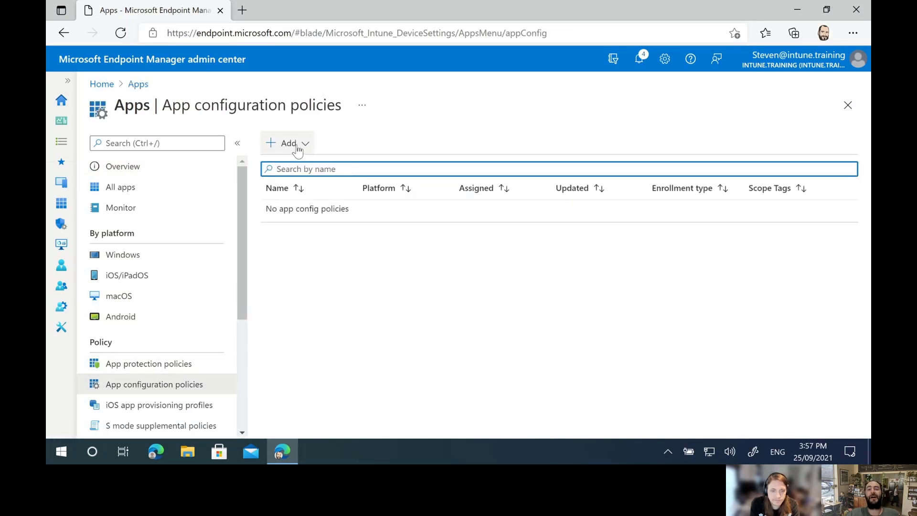
{"action": "left_click", "coordinate": [297, 149]}
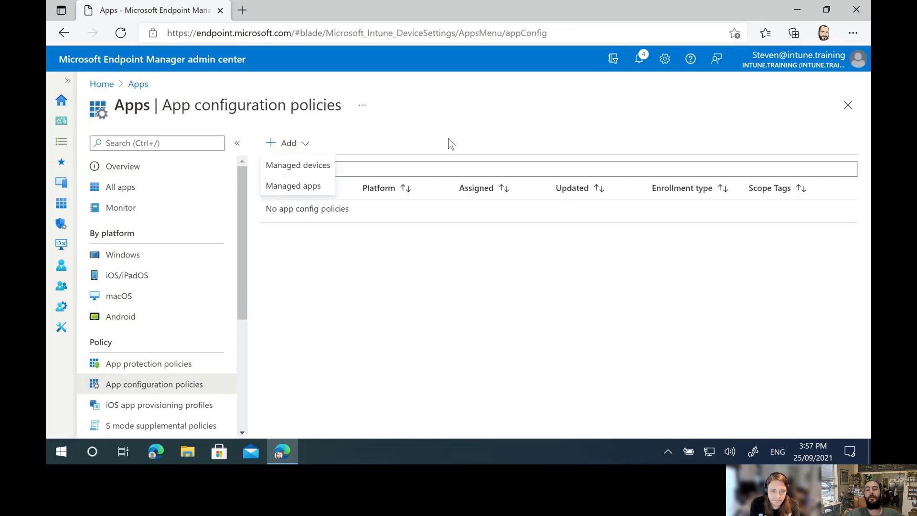
{"action": "left_click", "coordinate": [452, 144]}
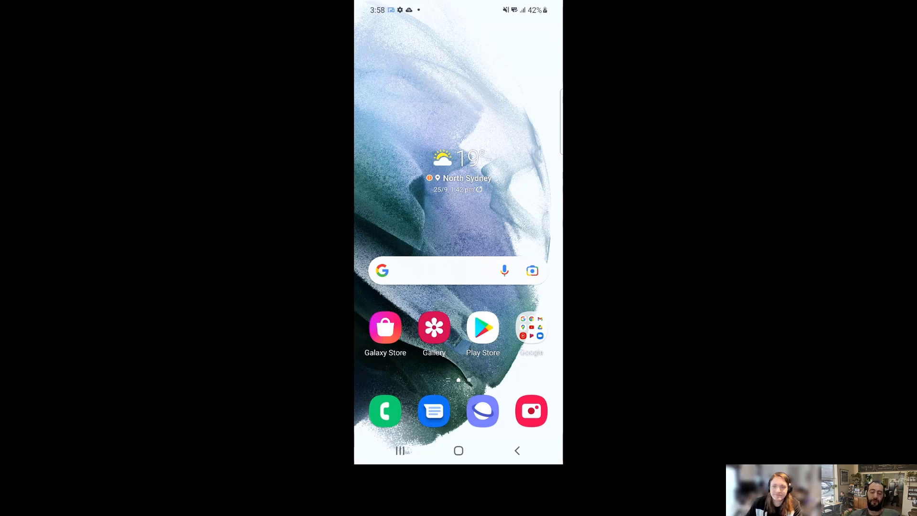
On the Android phone, search the Play Store for the Intune Company Portal app and launch it.
{"action": "left_click_drag", "start_coordinate": [459, 364], "coordinate": [458, 191]}
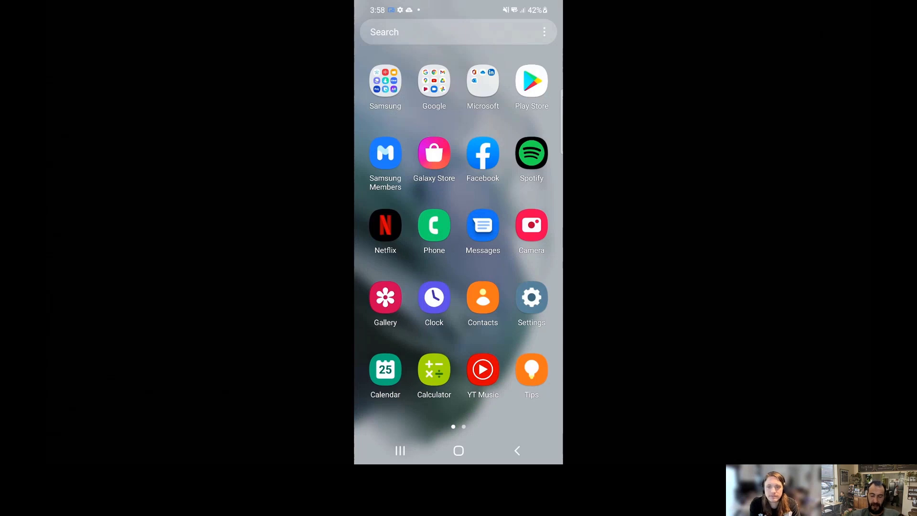
{"action": "mouse_move", "coordinate": [526, 239]}
{"action": "left_mouse_down"}
{"action": "mouse_move", "coordinate": [383, 239]}
{"action": "mouse_move", "coordinate": [526, 239]}
{"action": "left_mouse_up"}
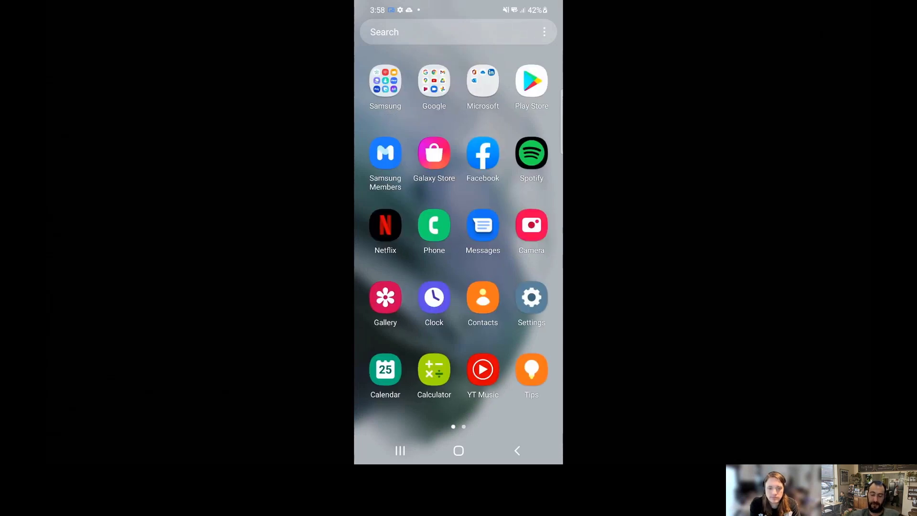
{"action": "left_click", "coordinate": [531, 80]}
{"action": "left_click", "coordinate": [389, 30]}
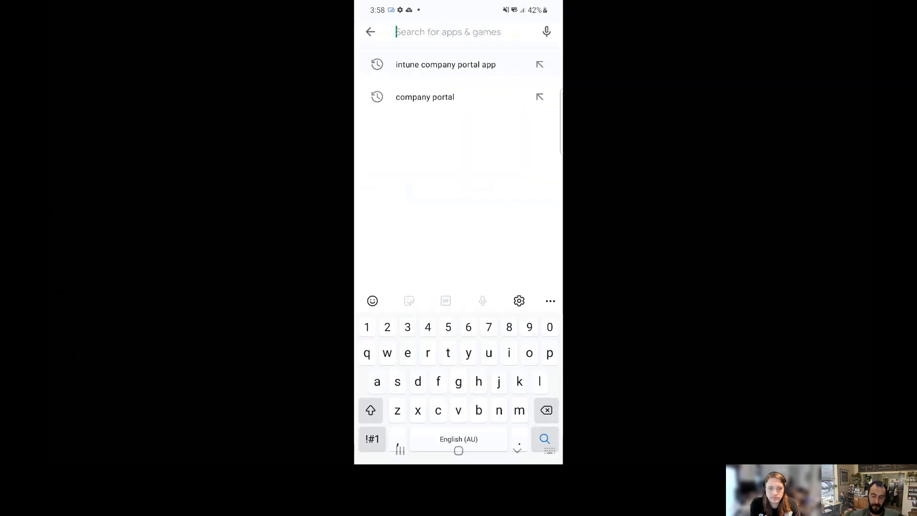
{"action": "left_click", "coordinate": [445, 64]}
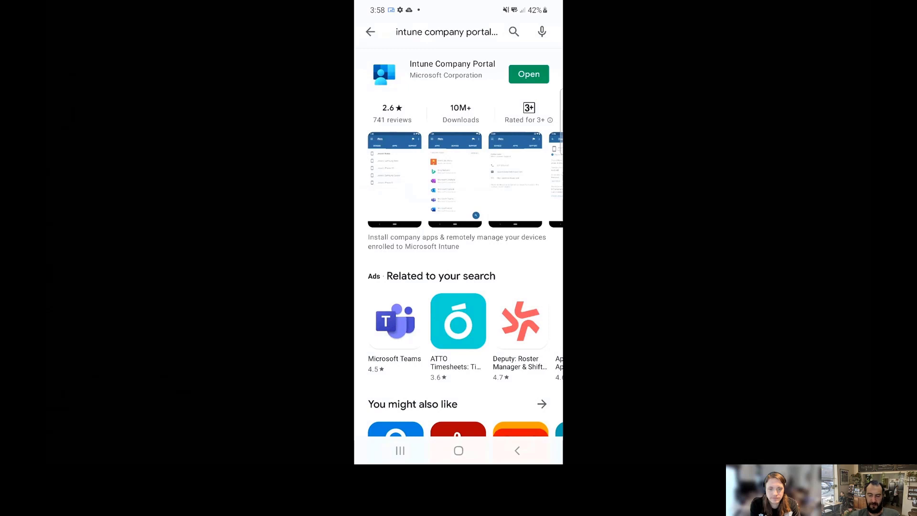
{"action": "left_click", "coordinate": [528, 74]}
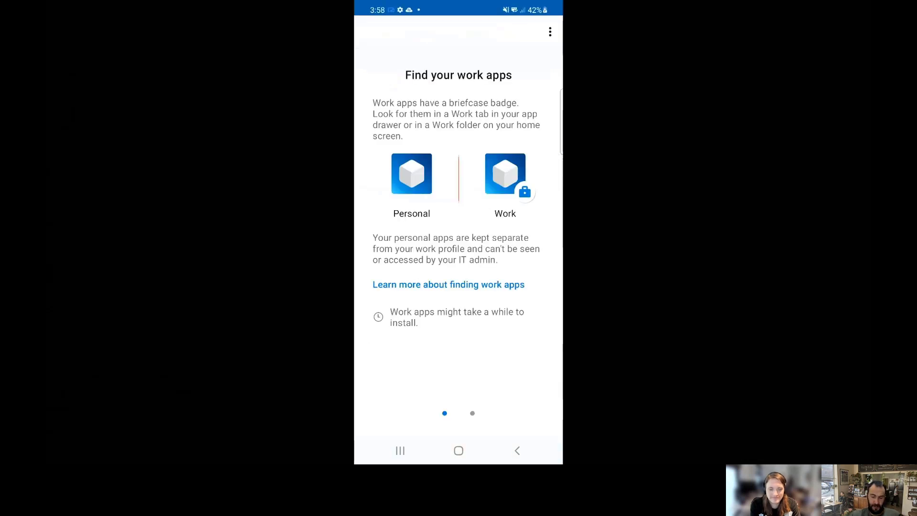
Reset the existing work profile in Company Portal and confirm the reset.
{"action": "left_click_drag", "start_coordinate": [478, 239], "coordinate": [507, 239]}
{"action": "left_click", "coordinate": [550, 31]}
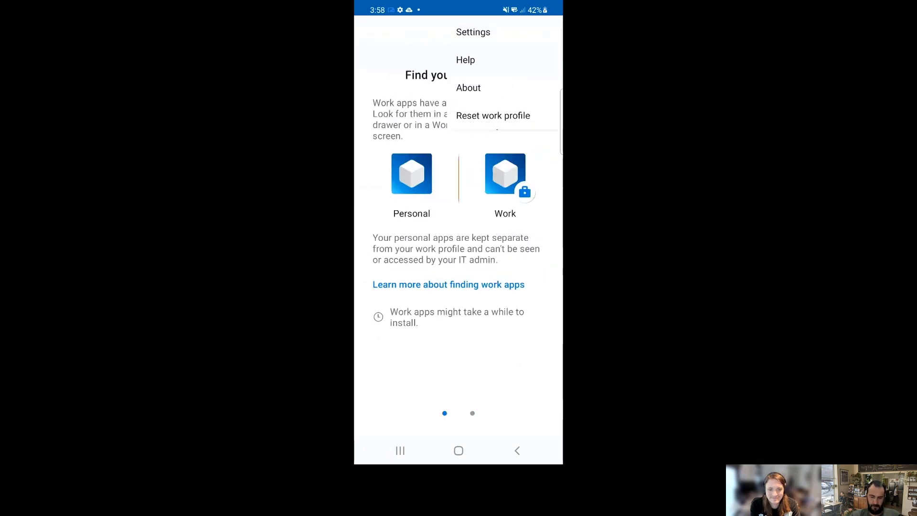
{"action": "left_click", "coordinate": [493, 116]}
{"action": "left_click", "coordinate": [516, 264]}
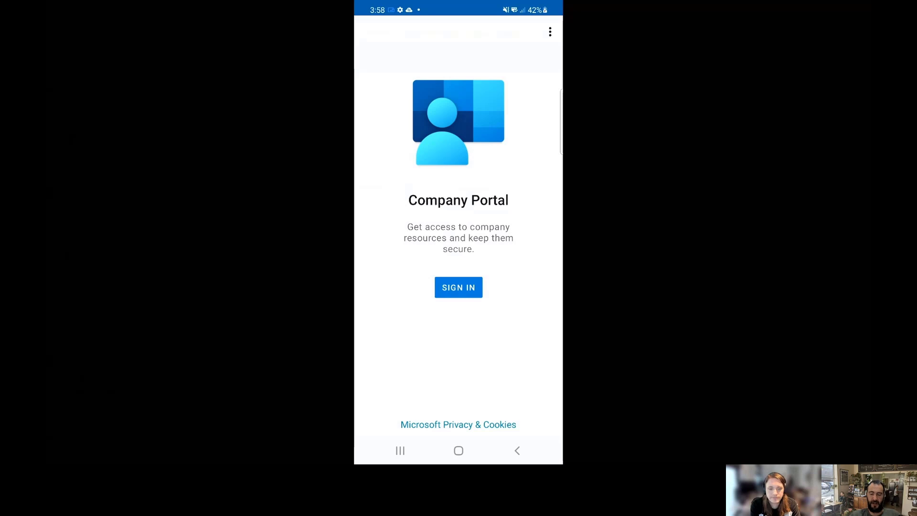
Start signing in to Company Portal and submit the work account's e-mail address.
{"action": "left_click", "coordinate": [458, 287]}
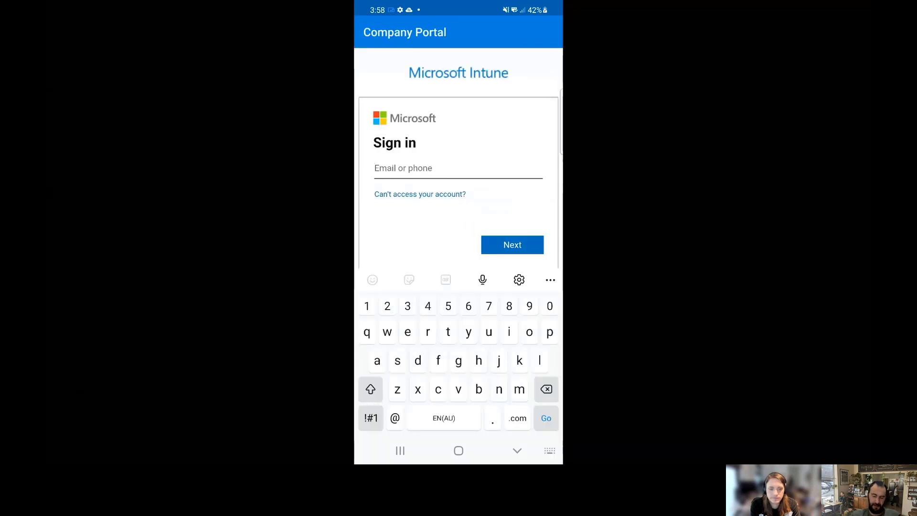
{"action": "type", "text": "steve"}
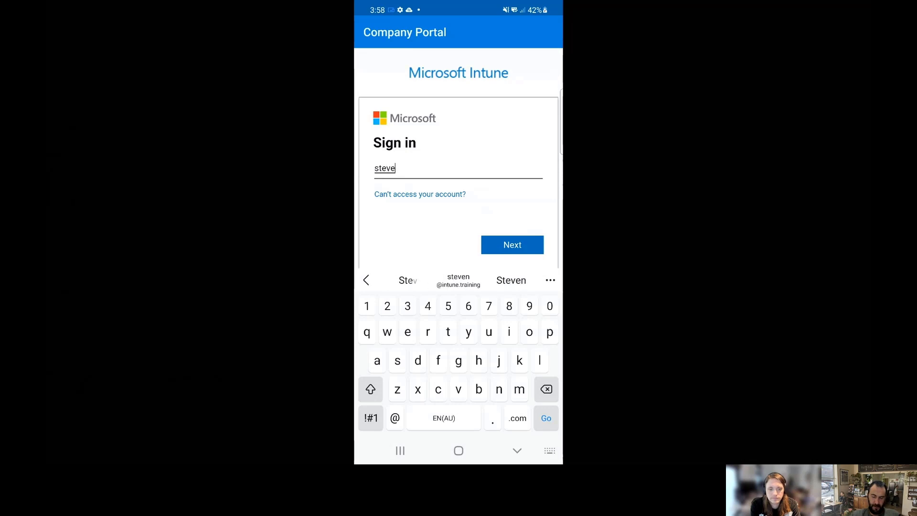
{"action": "left_click", "coordinate": [458, 280]}
{"action": "key", "text": "Return"}
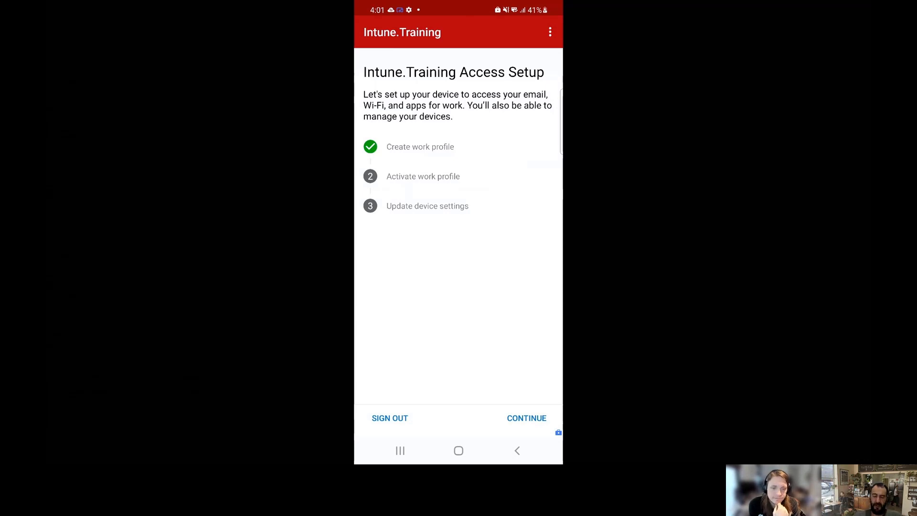
Continue through the Intune.Training access setup, finish it, and acknowledge the new work setup introduction.
{"action": "left_click", "coordinate": [526, 418]}
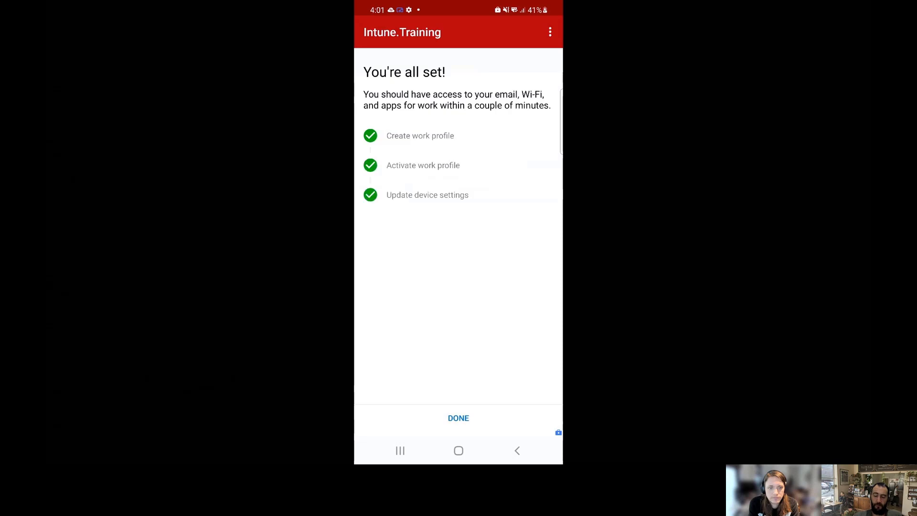
{"action": "left_click", "coordinate": [459, 418]}
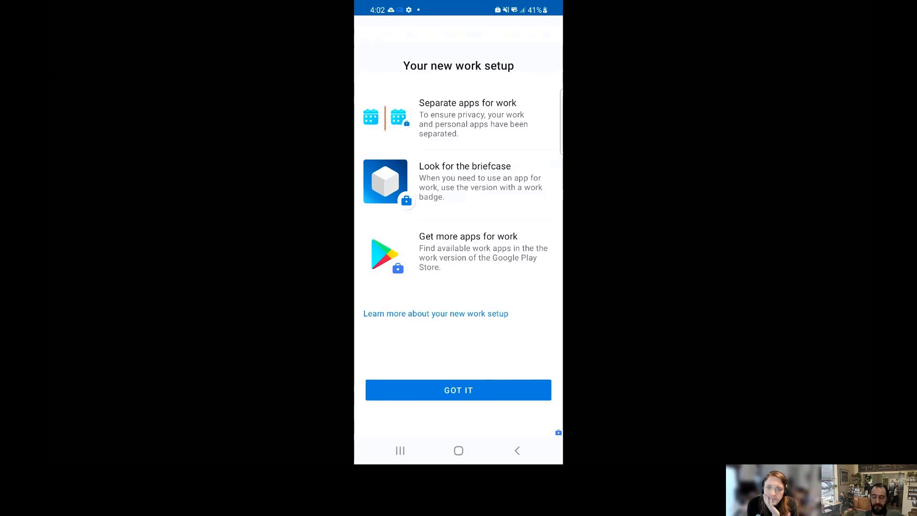
{"action": "left_click", "coordinate": [458, 391]}
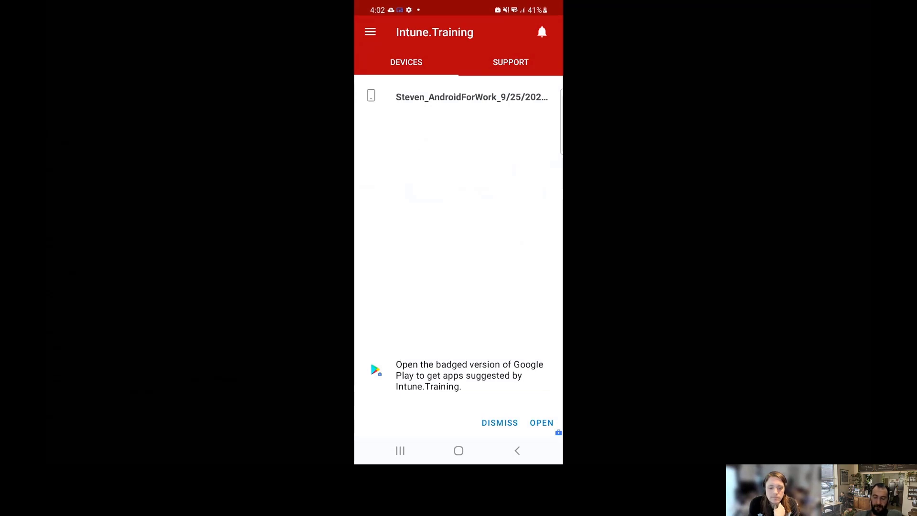
Open the work version of Google Play and install the Managed Home Screen app.
{"action": "left_click", "coordinate": [542, 423]}
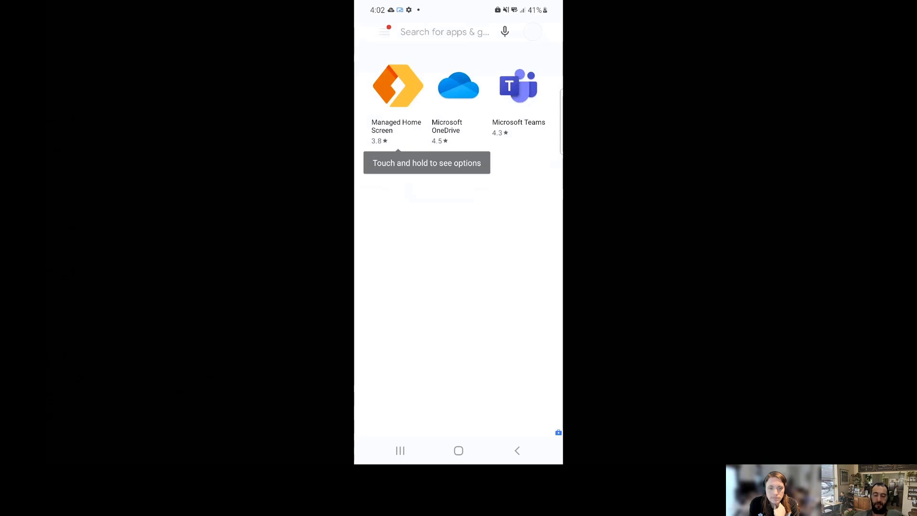
{"action": "left_click", "coordinate": [397, 86]}
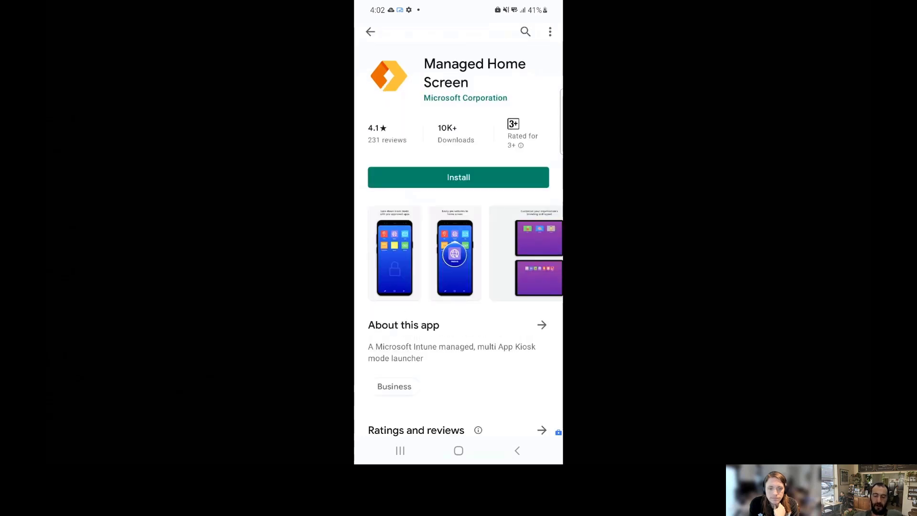
{"action": "left_click", "coordinate": [459, 177]}
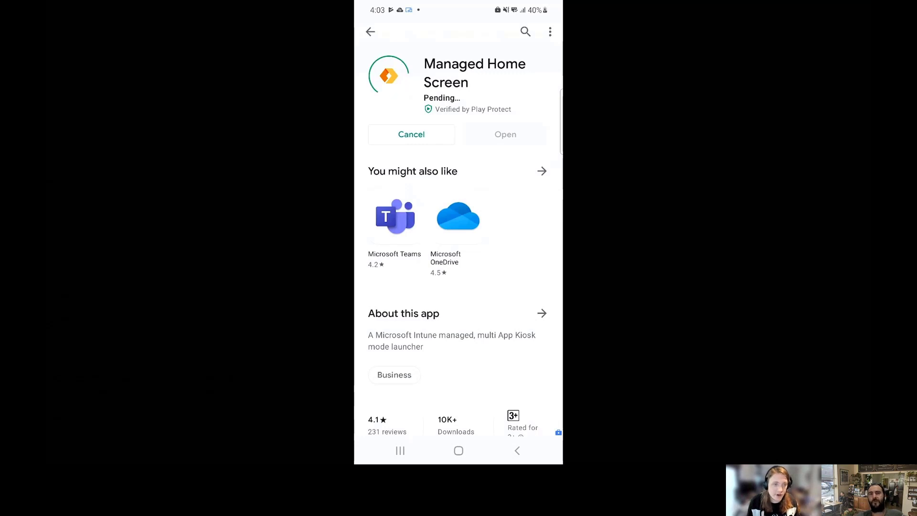
{"action": "scroll", "coordinate": [459, 225], "scroll_direction": "down", "scroll_amount": 1}
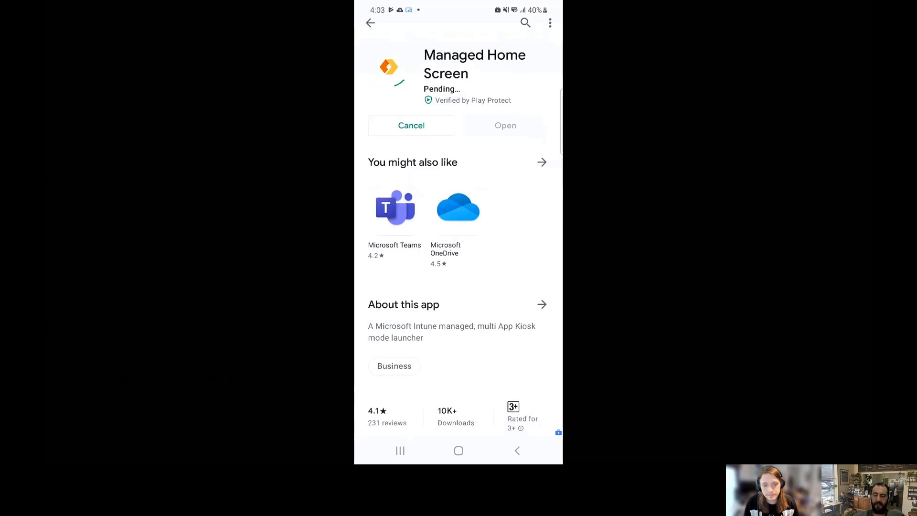
{"action": "scroll", "coordinate": [459, 224], "scroll_direction": "up", "scroll_amount": 1}
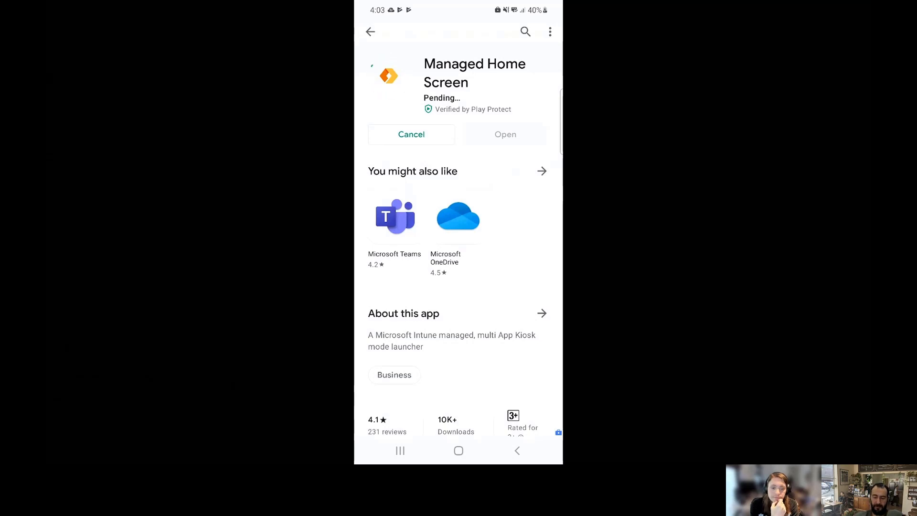
Return to the home screen, display the Work apps in the app drawer, and dismiss the personal and work data hints.
{"action": "left_click", "coordinate": [458, 450]}
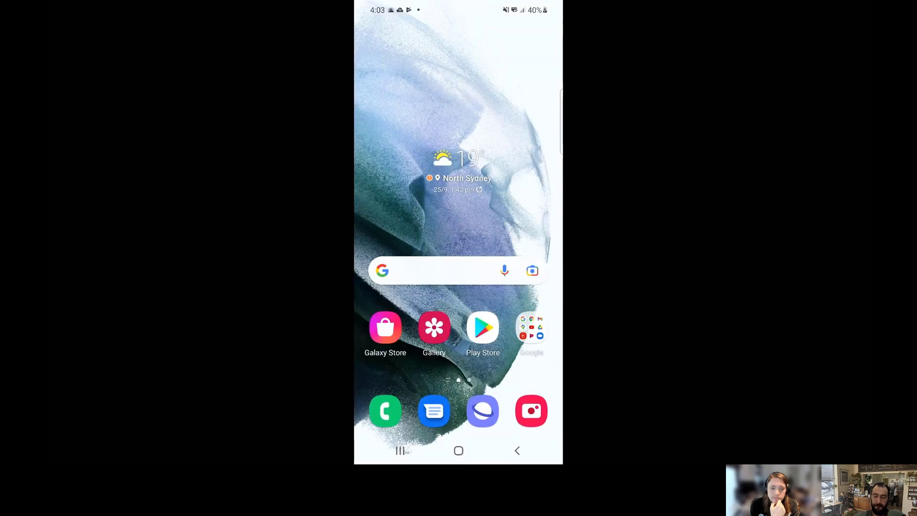
{"action": "left_click_drag", "start_coordinate": [458, 373], "coordinate": [459, 167]}
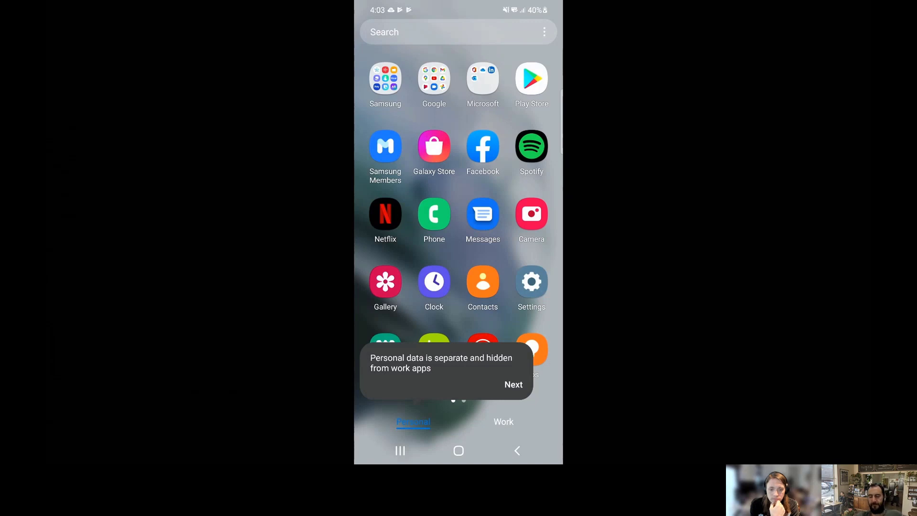
{"action": "left_click", "coordinate": [514, 384]}
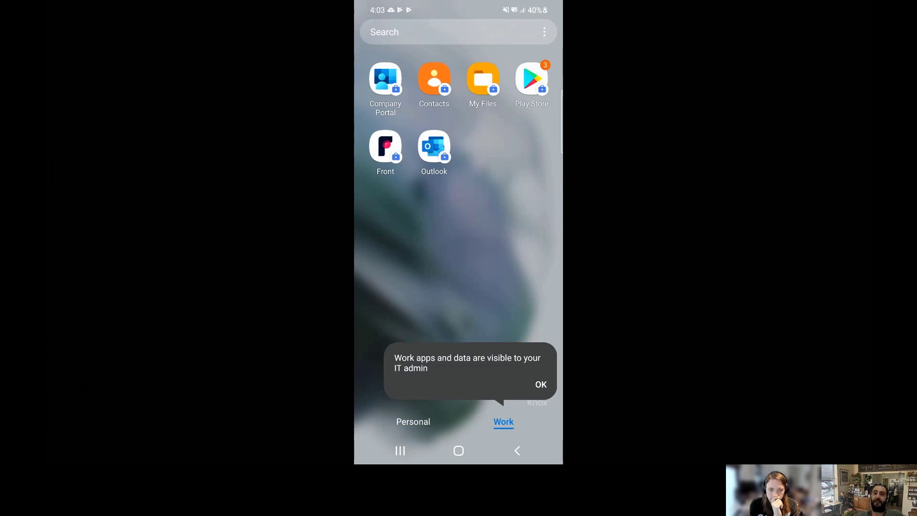
{"action": "left_click", "coordinate": [541, 384]}
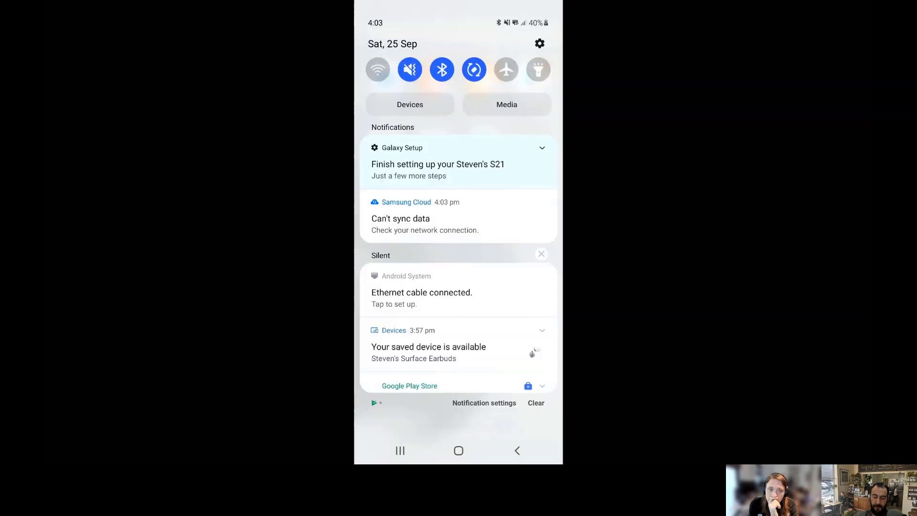
Check the work profile's Google Play Store notifications for app installation progress, then return to the Work apps.
{"action": "scroll", "coordinate": [458, 220], "scroll_direction": "down", "scroll_amount": 3}
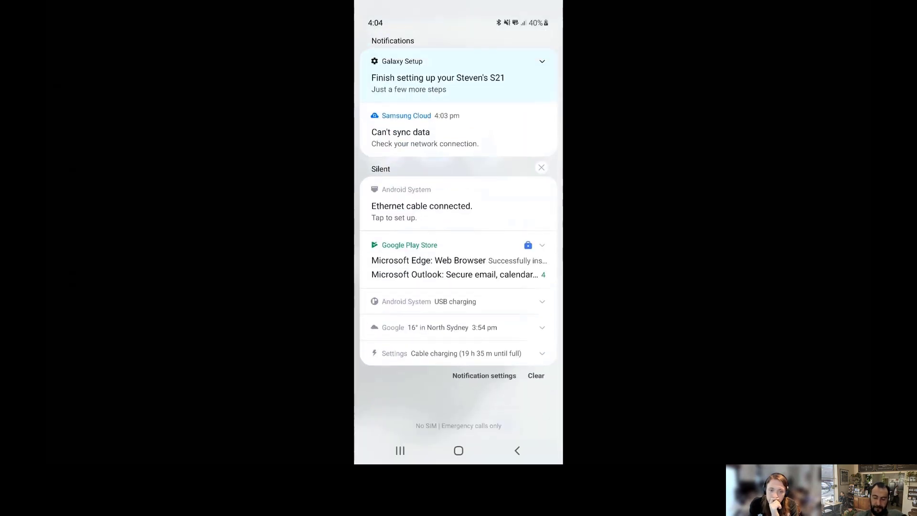
{"action": "scroll", "coordinate": [458, 220], "scroll_direction": "up", "scroll_amount": 2}
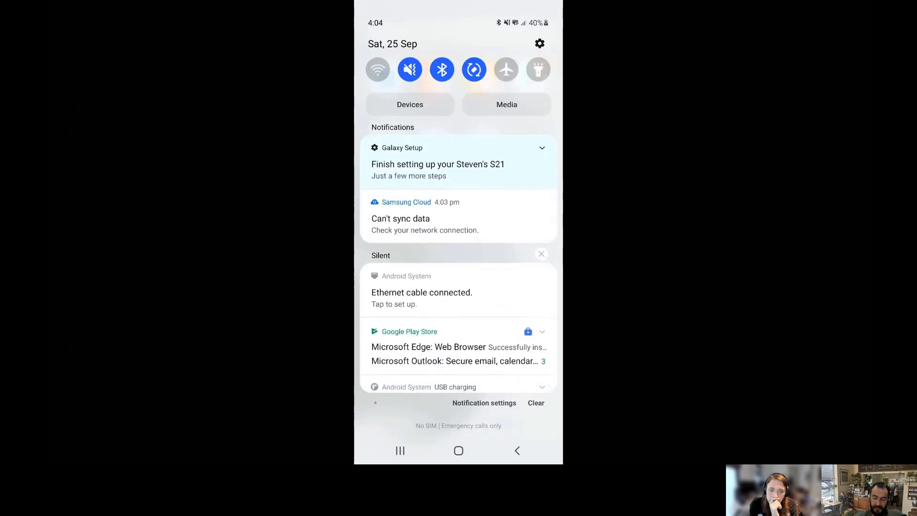
{"action": "scroll", "coordinate": [459, 220], "scroll_direction": "down", "scroll_amount": 2}
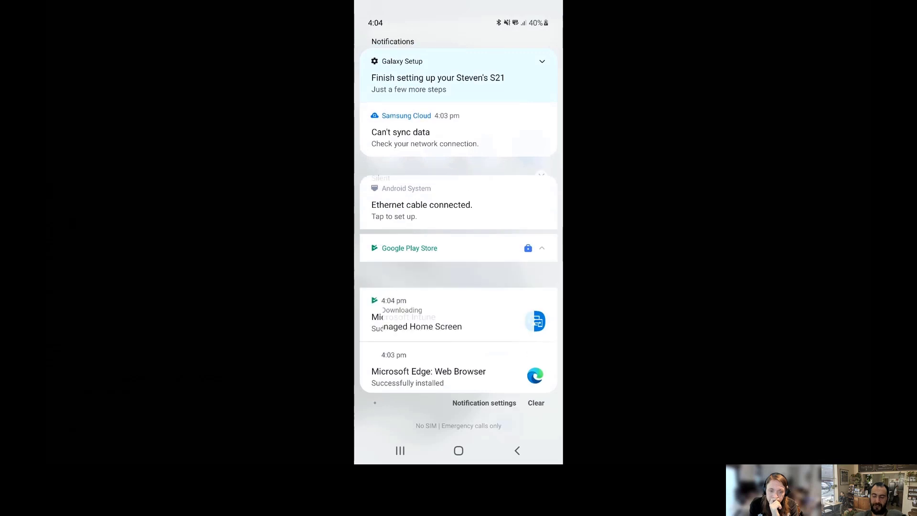
{"action": "scroll", "coordinate": [459, 220], "scroll_direction": "down", "scroll_amount": 3}
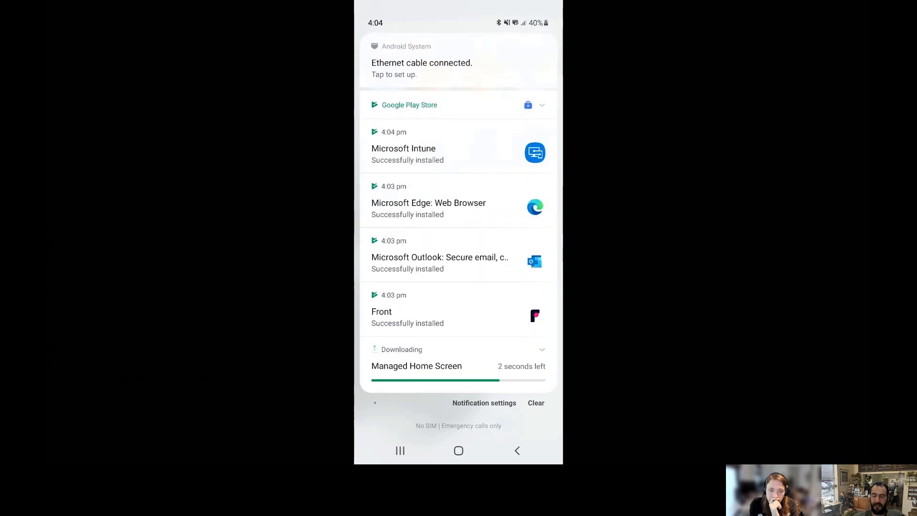
{"action": "scroll", "coordinate": [459, 239], "scroll_direction": "down", "scroll_amount": 3}
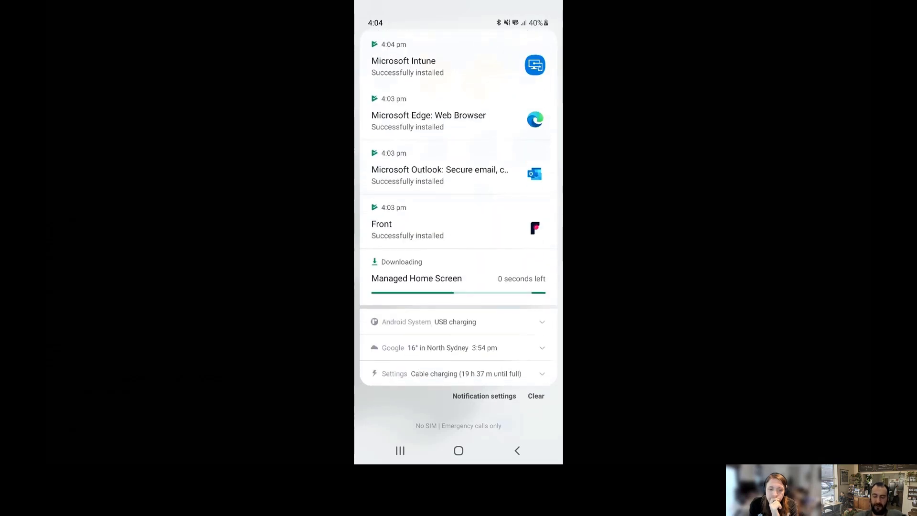
{"action": "scroll", "coordinate": [459, 238], "scroll_direction": "down", "scroll_amount": 5}
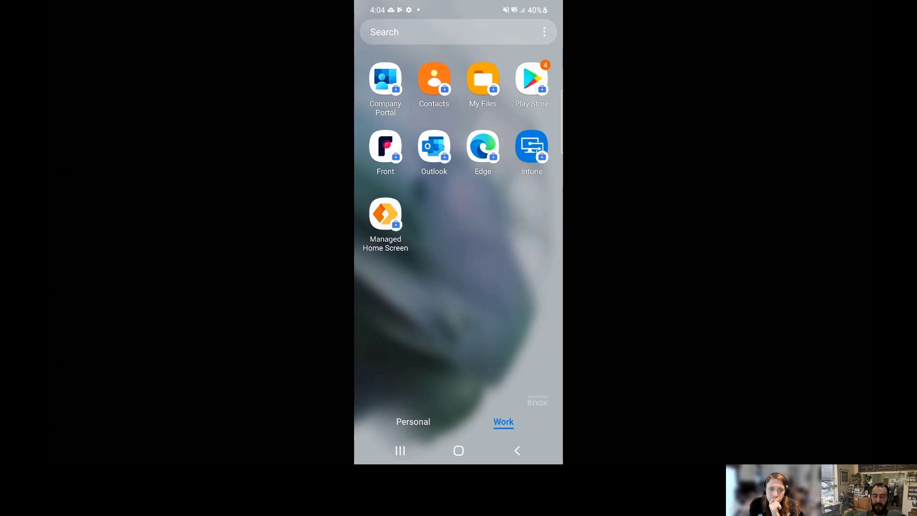
Turn off the work profile from the phone's quick settings.
{"action": "left_click_drag", "start_coordinate": [458, 3], "coordinate": [458, 287]}
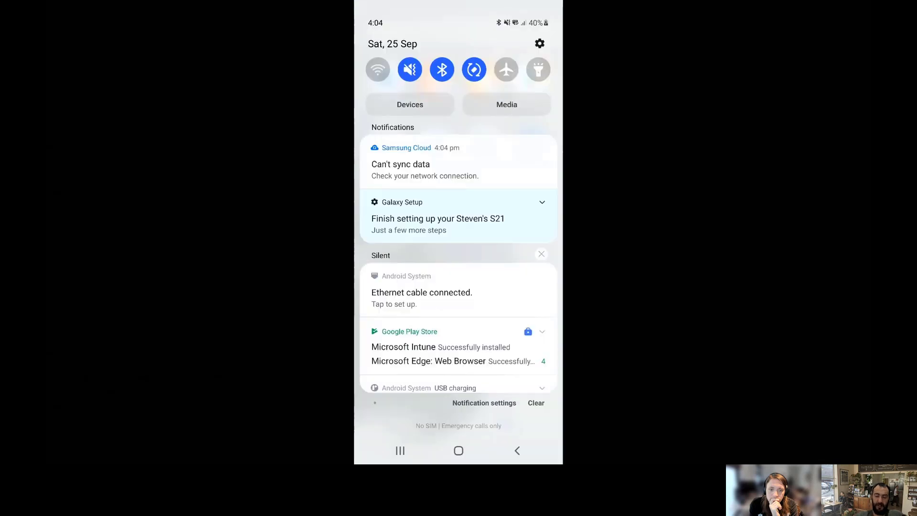
{"action": "left_click_drag", "start_coordinate": [458, 143], "coordinate": [459, 382]}
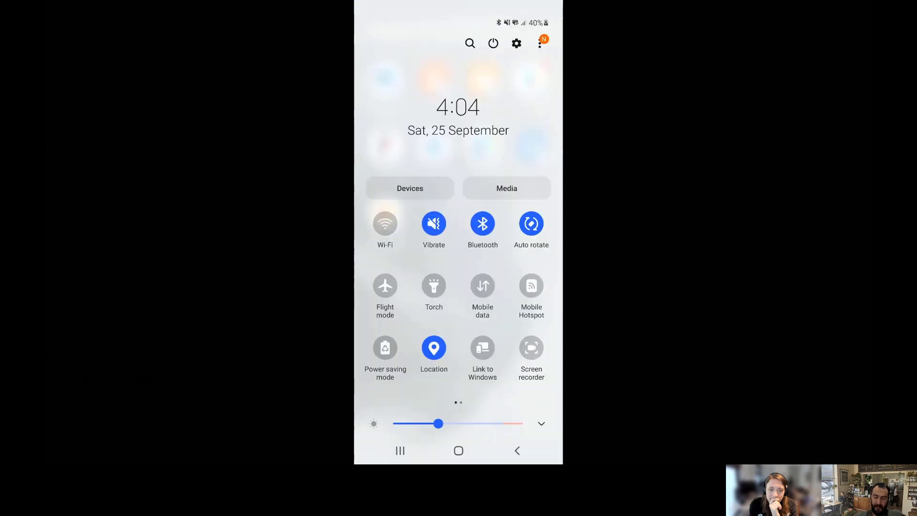
{"action": "left_click_drag", "start_coordinate": [525, 297], "coordinate": [382, 297]}
{"action": "left_click", "coordinate": [385, 347]}
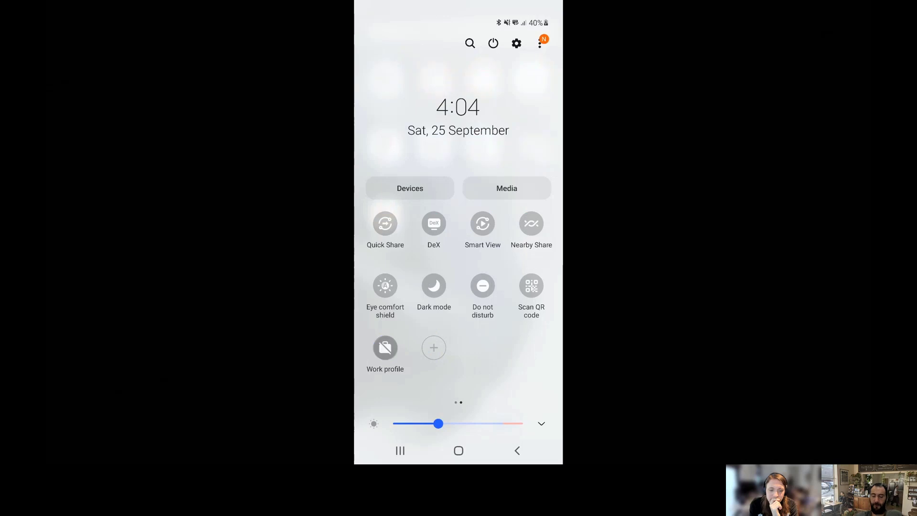
Return to the app drawer and compare the Personal and Work apps while the work profile is off.
{"action": "left_click_drag", "start_coordinate": [459, 382], "coordinate": [459, 96]}
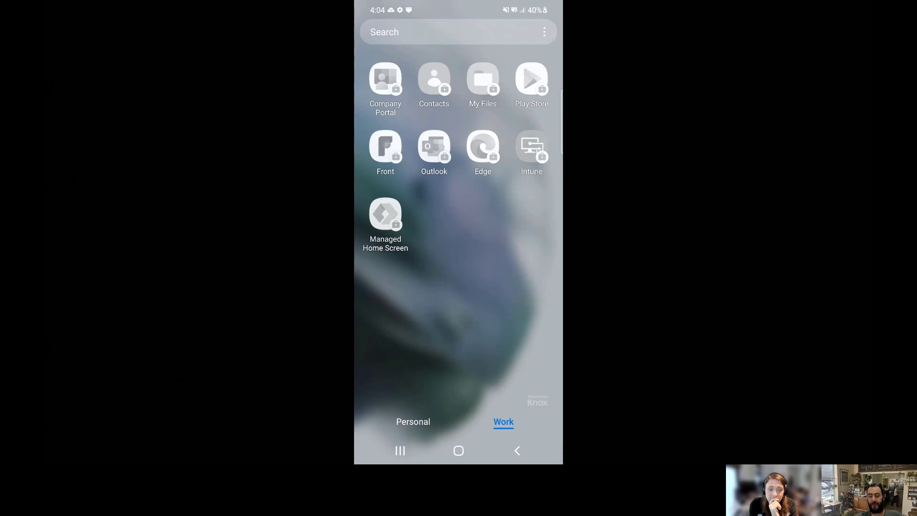
{"action": "left_click", "coordinate": [414, 421]}
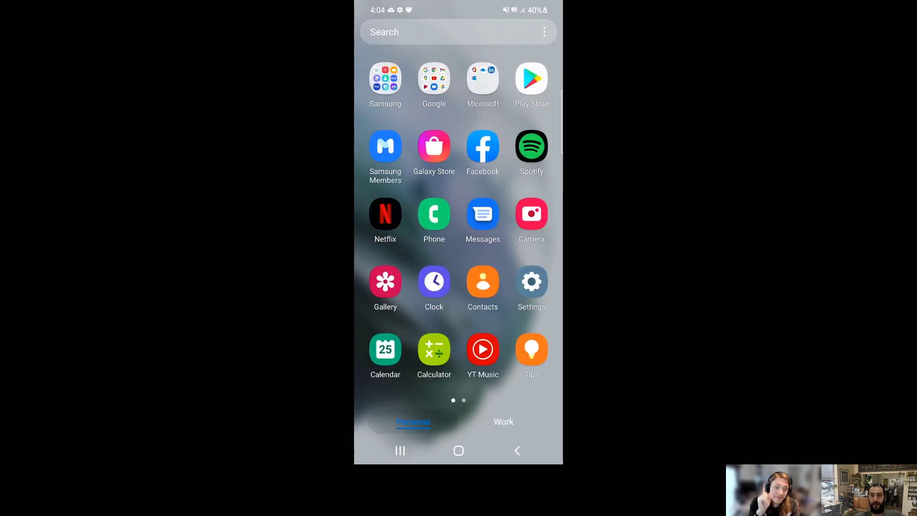
{"action": "left_click", "coordinate": [503, 421]}
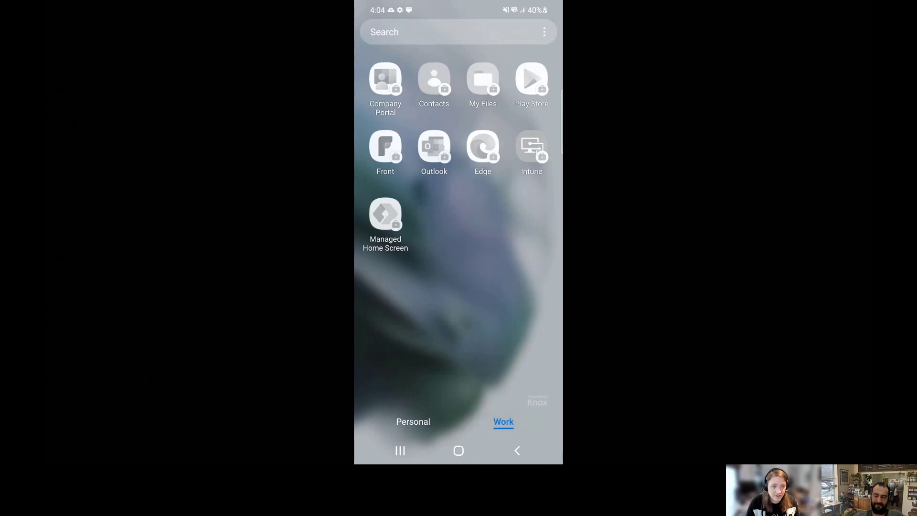
Turn the work profile back on from quick settings and return to the Work apps.
{"action": "left_click_drag", "start_coordinate": [459, 5], "coordinate": [459, 239]}
{"action": "left_click_drag", "start_coordinate": [459, 143], "coordinate": [458, 382]}
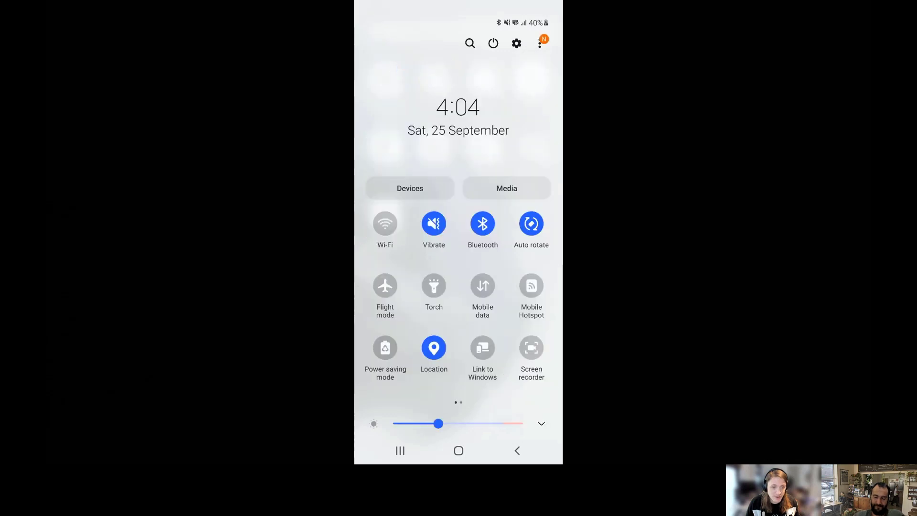
{"action": "left_click_drag", "start_coordinate": [526, 287], "coordinate": [382, 287]}
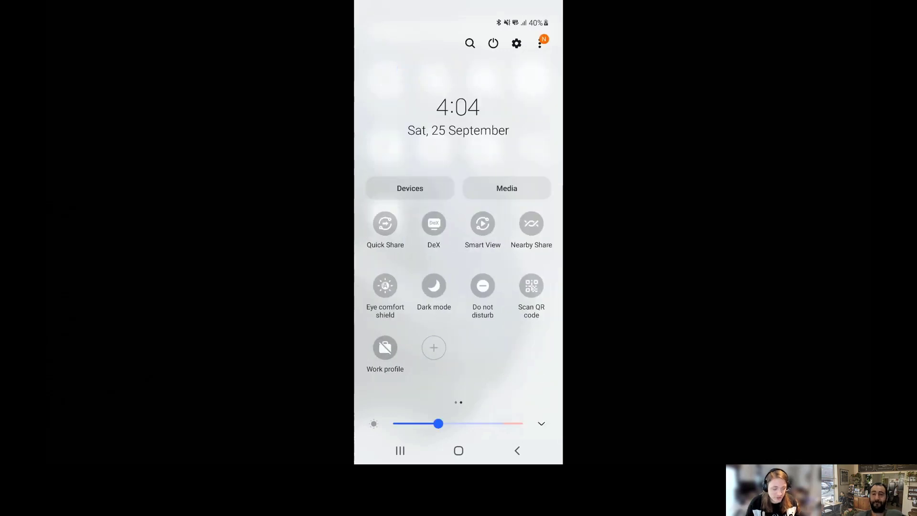
{"action": "left_click", "coordinate": [385, 347]}
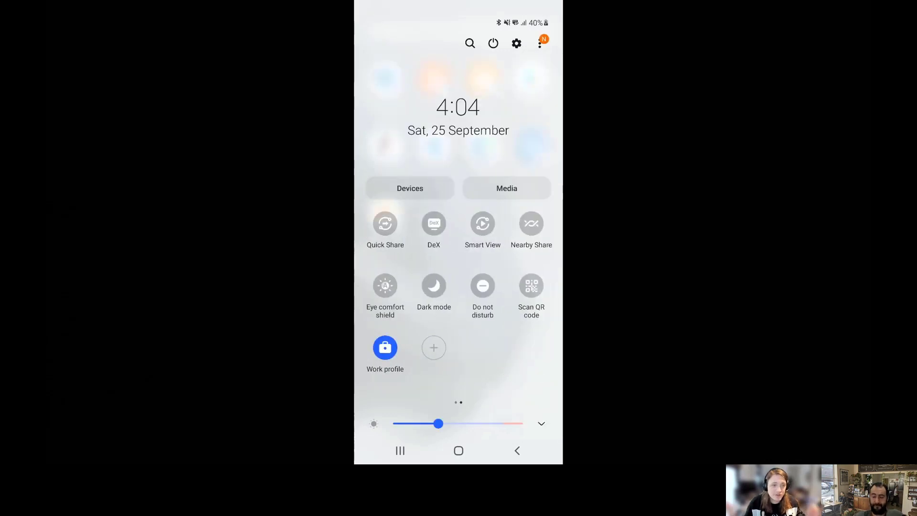
{"action": "left_click_drag", "start_coordinate": [458, 382], "coordinate": [458, 96]}
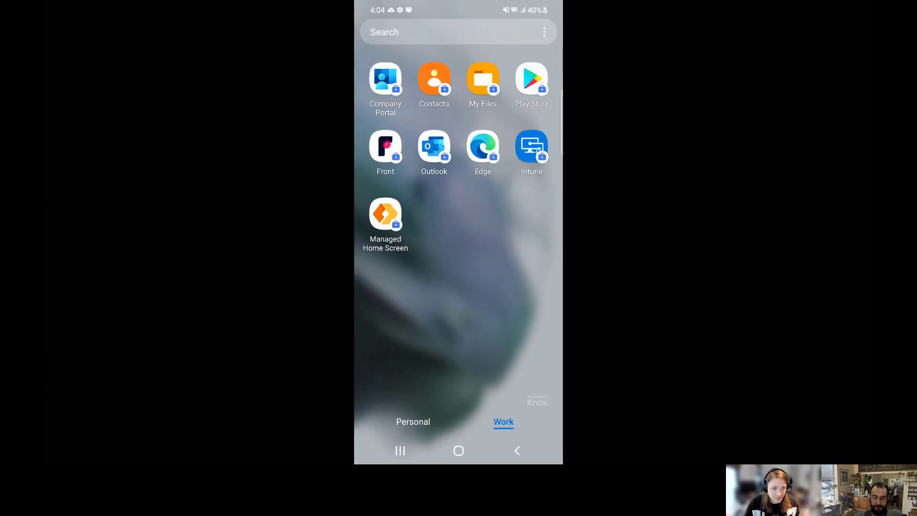
View the work Play Store's app options, then add the work Outlook app to the home screen.
{"action": "left_click_drag", "start_coordinate": [532, 79], "coordinate": [532, 79]}
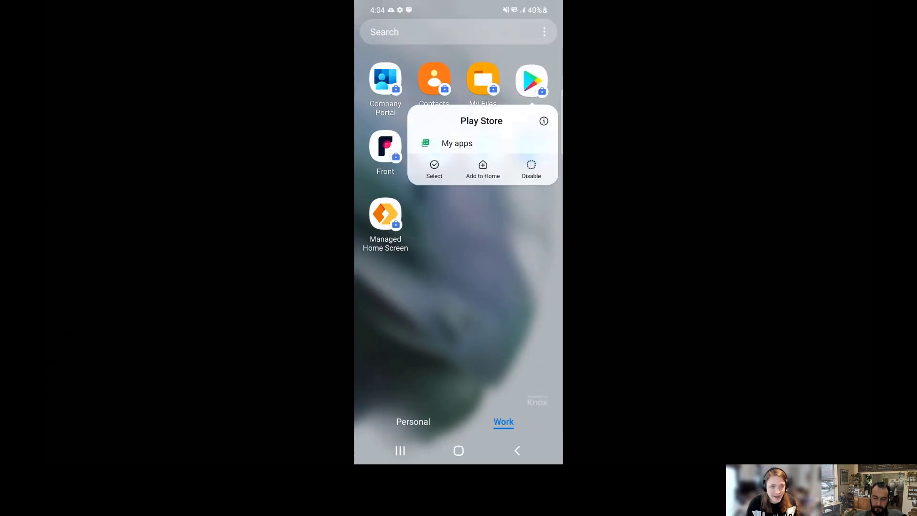
{"action": "key", "text": "Escape"}
{"action": "left_click_drag", "start_coordinate": [434, 146], "coordinate": [434, 146]}
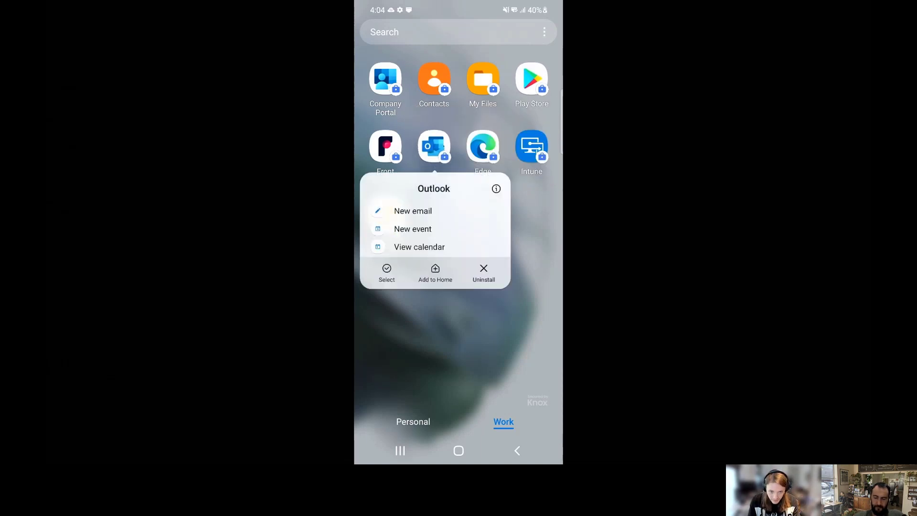
{"action": "key", "text": "Home"}
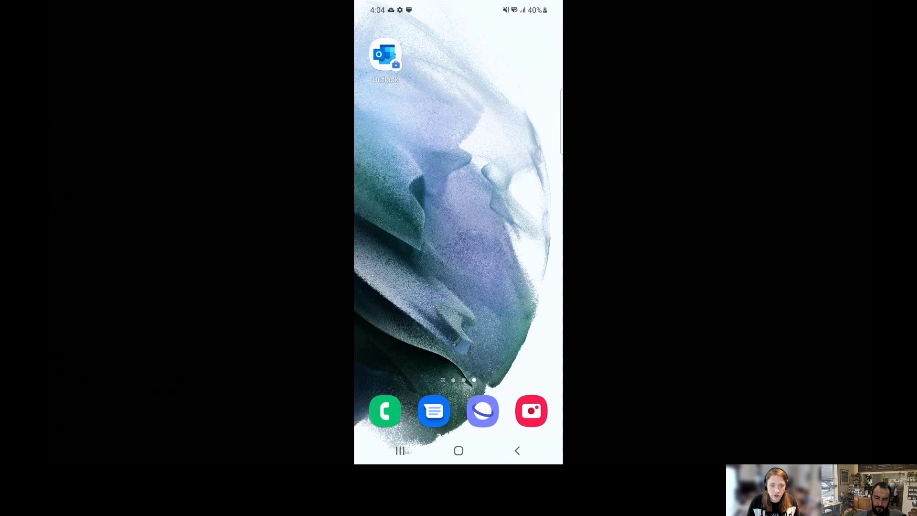
Move the work Outlook icon to the first home screen page, beside the weather widget.
{"action": "left_click_drag", "start_coordinate": [387, 53], "coordinate": [434, 191]}
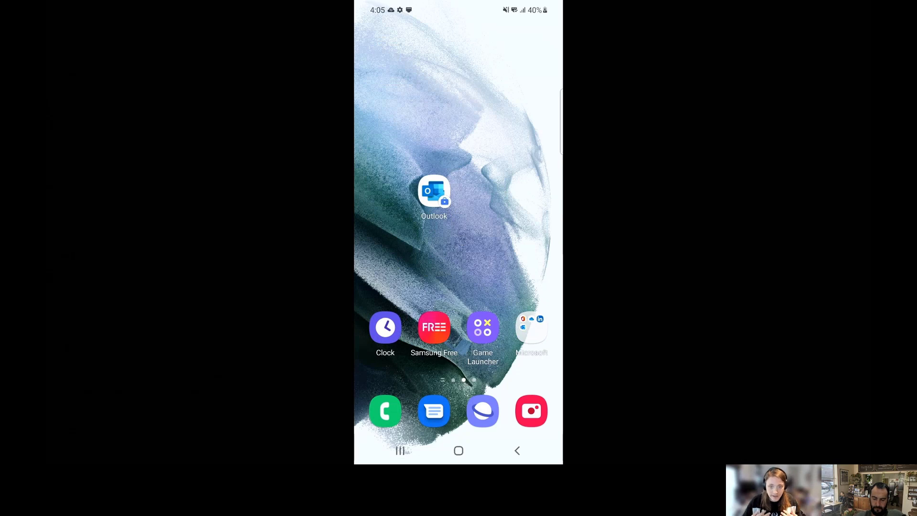
{"action": "mouse_move", "coordinate": [392, 248]}
{"action": "left_mouse_down"}
{"action": "mouse_move", "coordinate": [526, 249]}
{"action": "mouse_move", "coordinate": [392, 249]}
{"action": "left_mouse_up"}
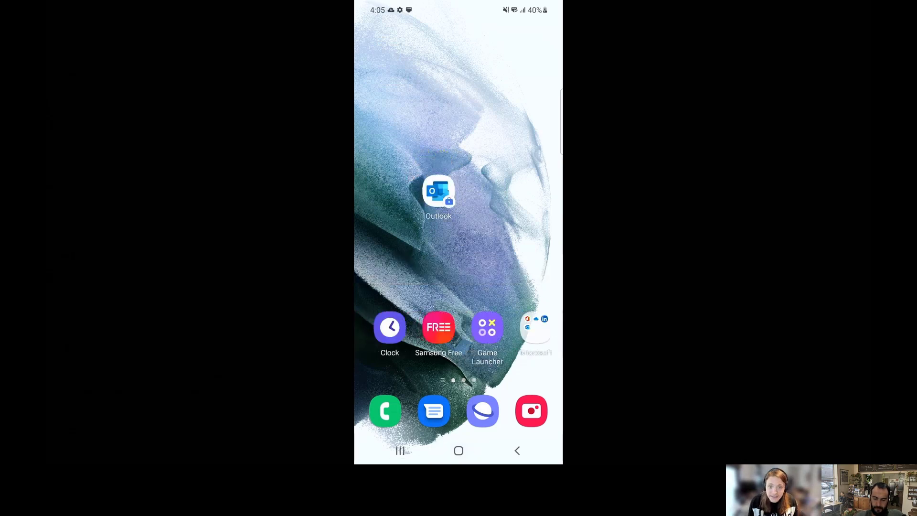
{"action": "left_click_drag", "start_coordinate": [434, 191], "coordinate": [397, 230]}
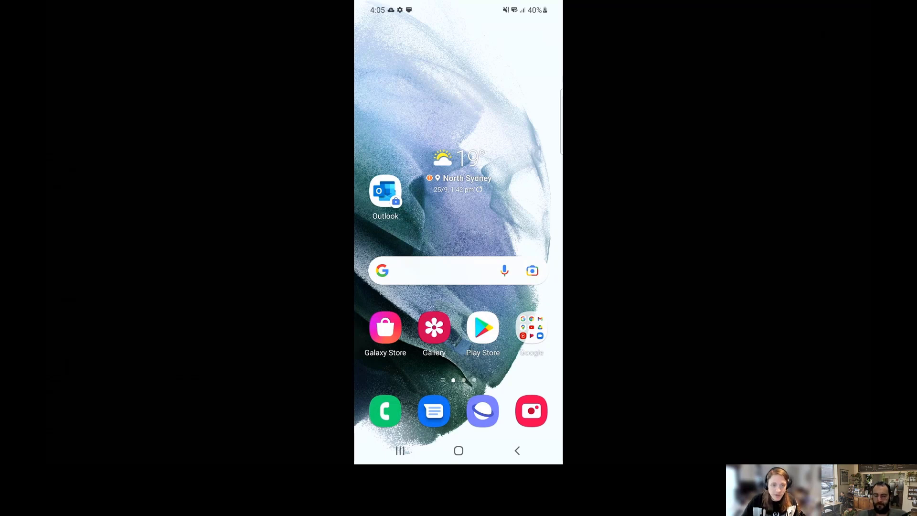
Turn off the work profile from quick settings and return to the home screen.
{"action": "left_click_drag", "start_coordinate": [458, 191], "coordinate": [459, 382]}
{"action": "left_click_drag", "start_coordinate": [459, 143], "coordinate": [459, 382]}
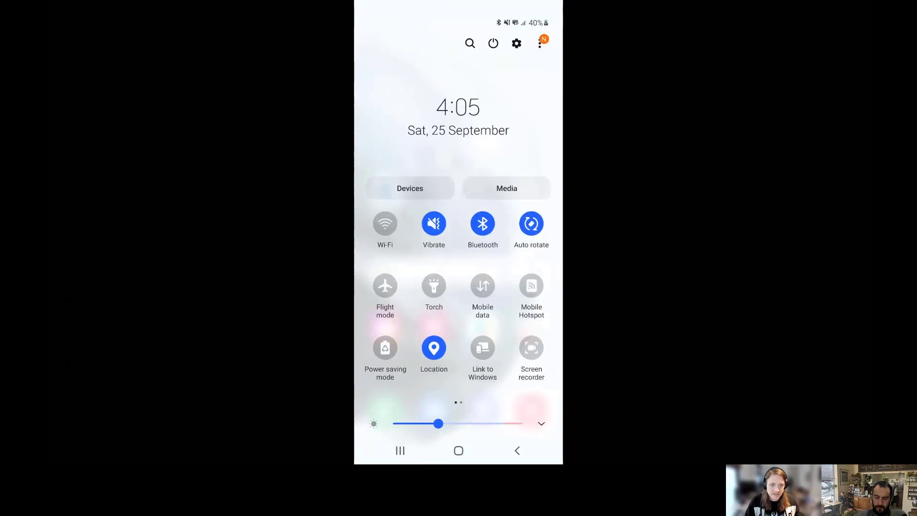
{"action": "left_click_drag", "start_coordinate": [525, 287], "coordinate": [382, 286]}
{"action": "left_click", "coordinate": [385, 347]}
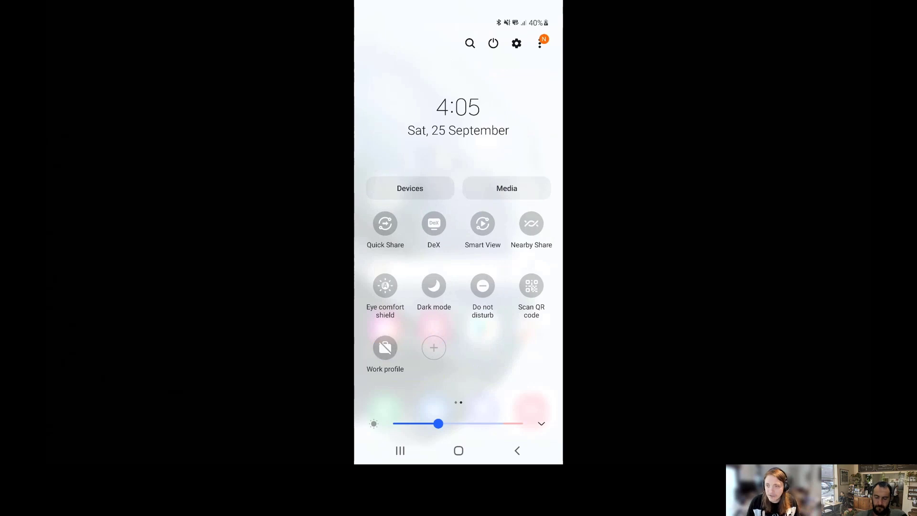
{"action": "left_click", "coordinate": [458, 450]}
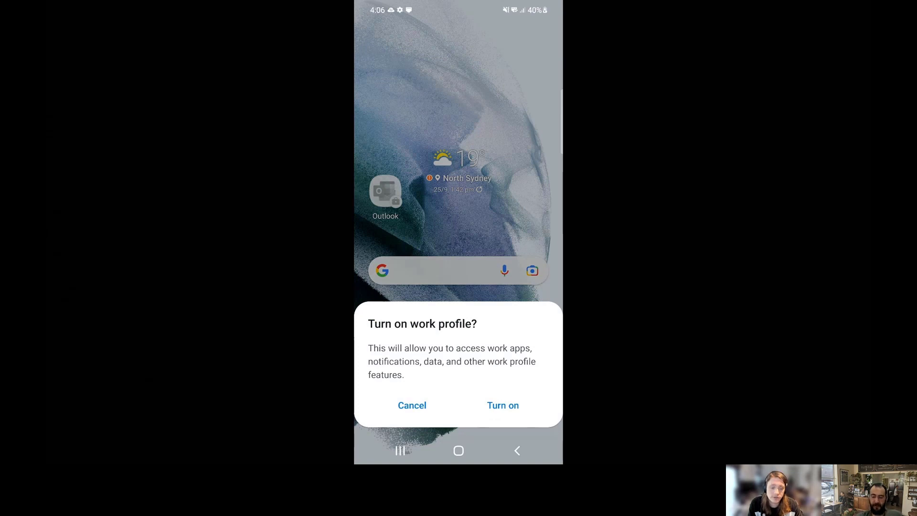
Turn the work profile on through the work Outlook app's prompt, then close the recent apps.
{"action": "key", "text": "Escape"}
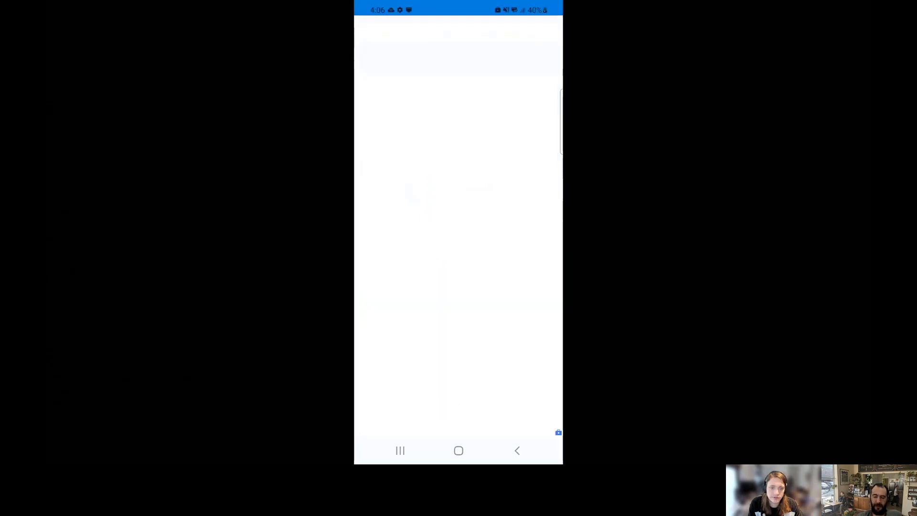
{"action": "left_click", "coordinate": [400, 450]}
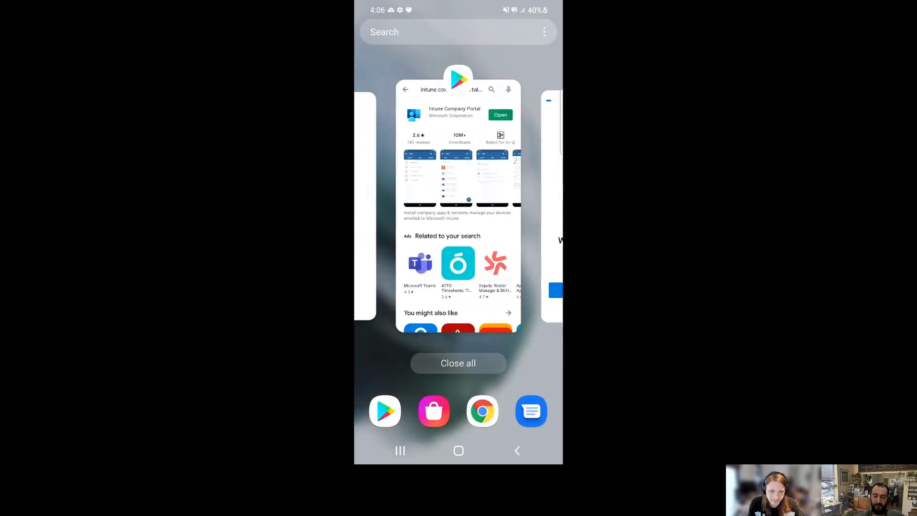
{"action": "left_click_drag", "start_coordinate": [459, 206], "coordinate": [459, 28]}
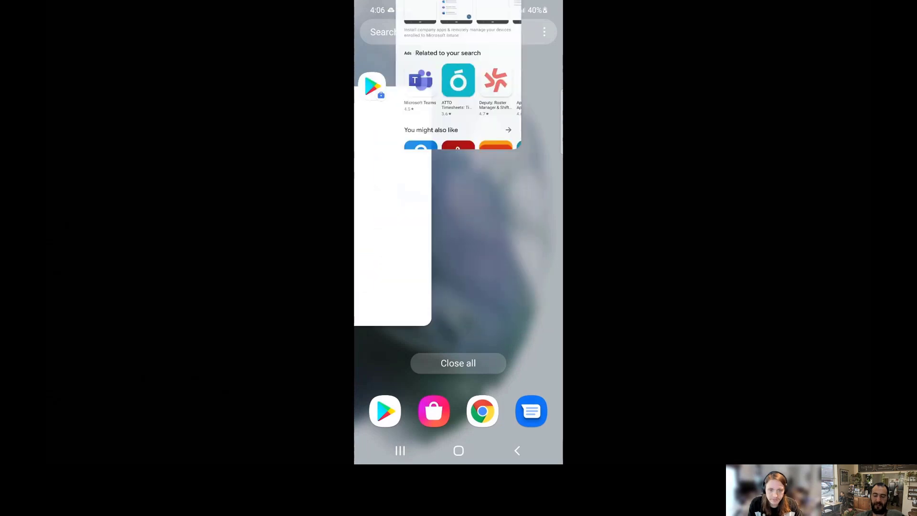
{"action": "left_click_drag", "start_coordinate": [458, 206], "coordinate": [459, 39]}
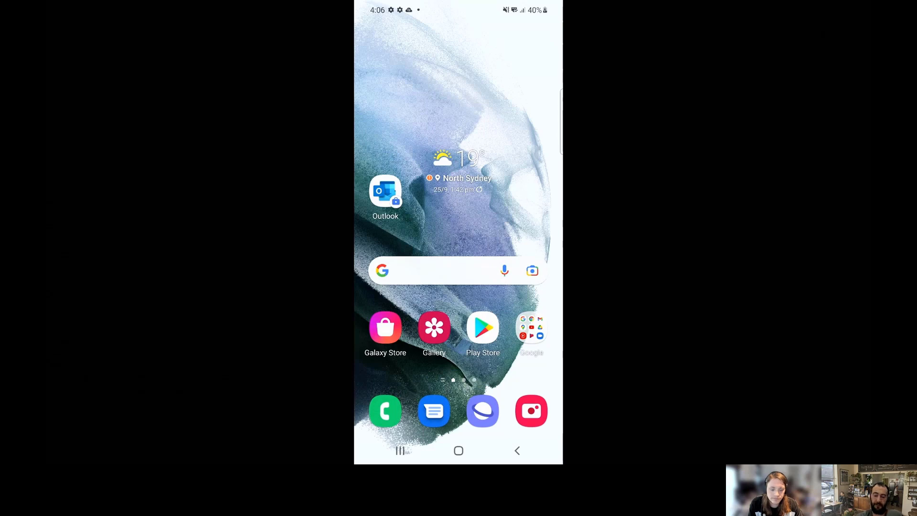
Check the notification shade and the recent apps list, then return to the home screen.
{"action": "left_click_drag", "start_coordinate": [458, 3], "coordinate": [459, 287]}
{"action": "left_click_drag", "start_coordinate": [459, 382], "coordinate": [458, 72]}
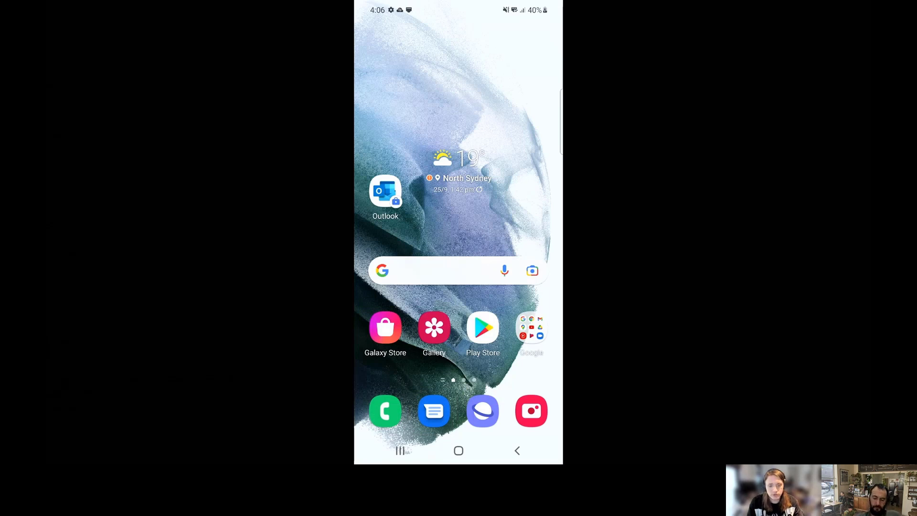
{"action": "left_click", "coordinate": [458, 451]}
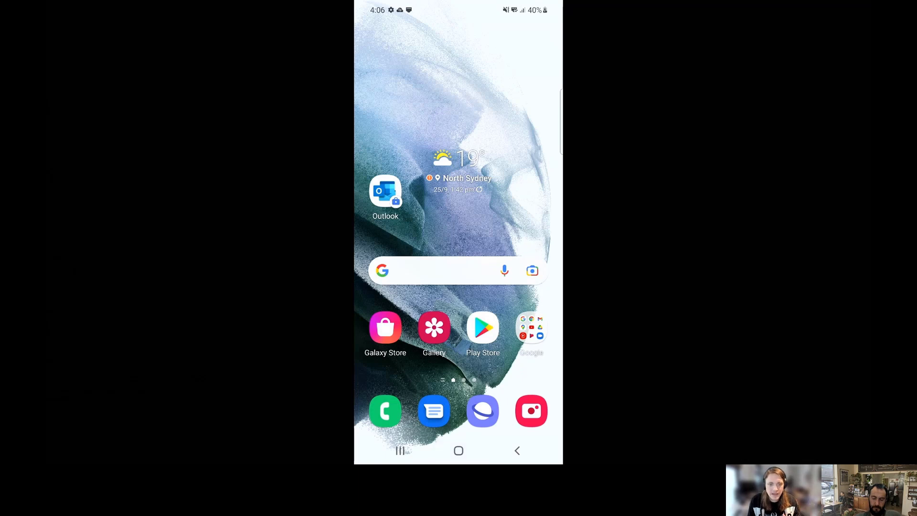
{"action": "left_click", "coordinate": [400, 451]}
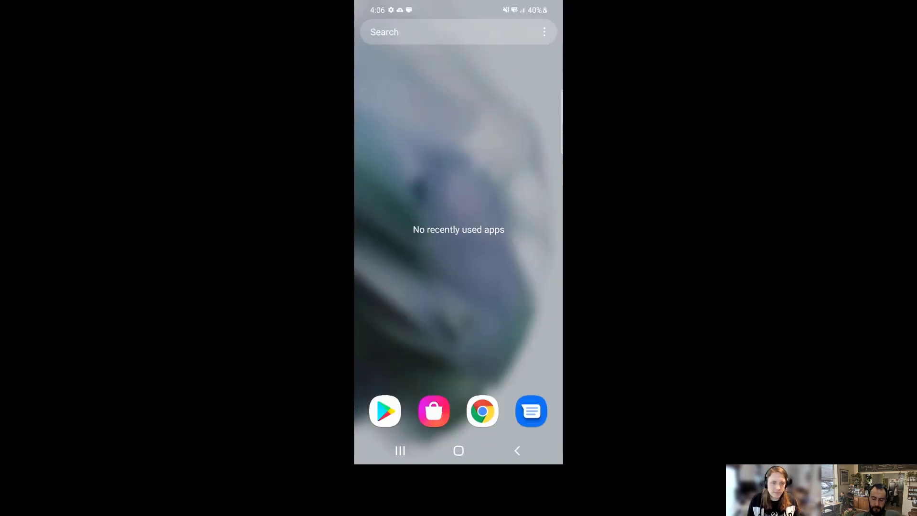
{"action": "left_click", "coordinate": [459, 450]}
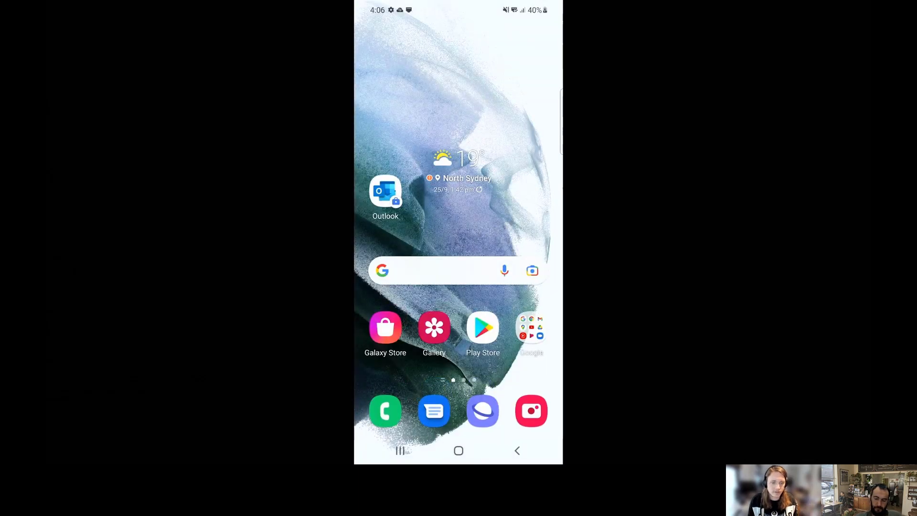
Show the Work and Personal apps in the app drawer with the work profile on.
{"action": "left_click_drag", "start_coordinate": [458, 373], "coordinate": [458, 181]}
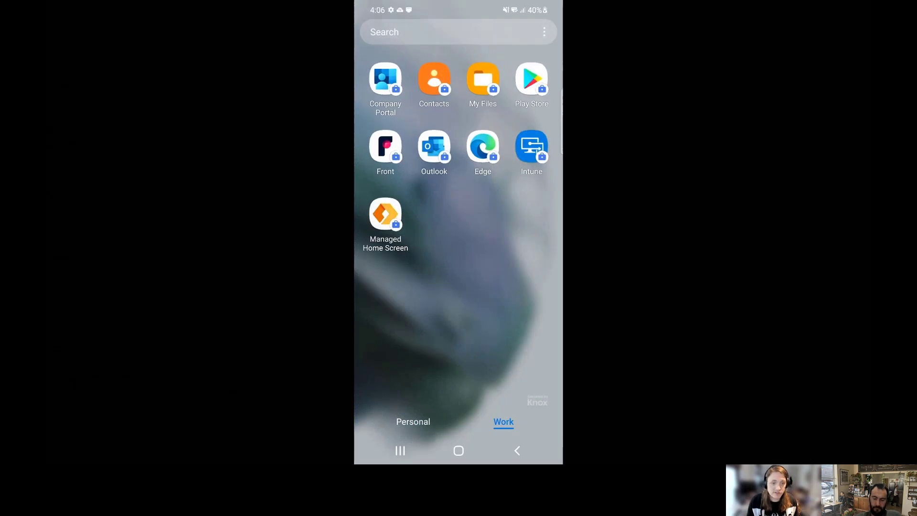
{"action": "left_click", "coordinate": [414, 421]}
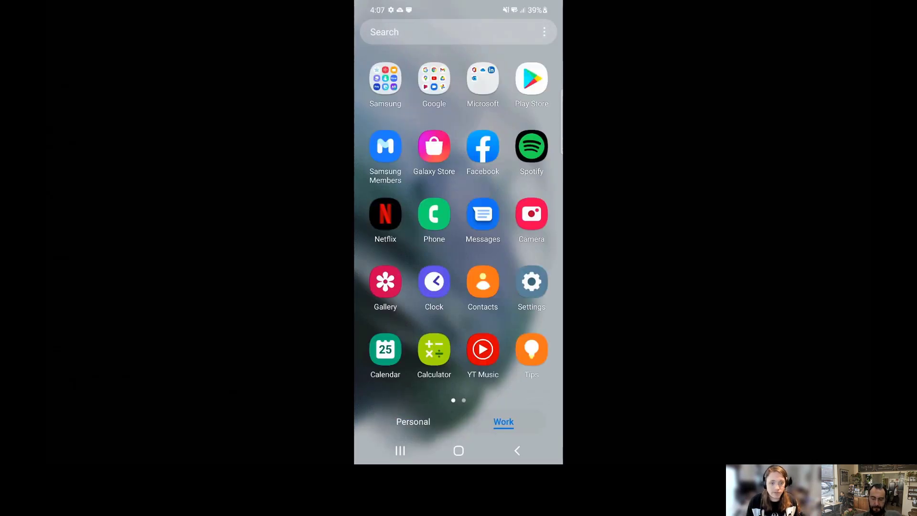
{"action": "left_click", "coordinate": [503, 422]}
{"action": "left_click", "coordinate": [459, 451]}
{"action": "left_click_drag", "start_coordinate": [459, 372], "coordinate": [459, 181]}
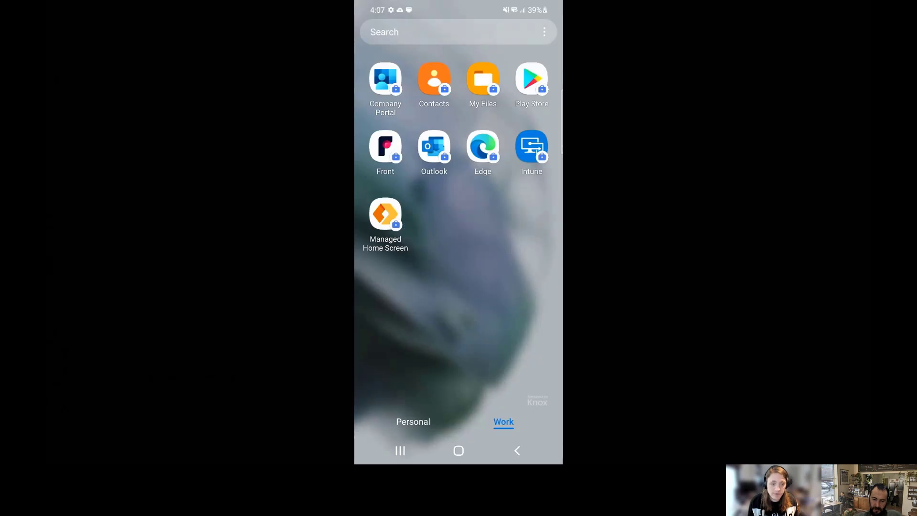
Open the phone's Settings and find the Digital Wellbeing and parental controls page through a recent search.
{"action": "left_click_drag", "start_coordinate": [394, 217], "coordinate": [395, 383]}
{"action": "left_click_drag", "start_coordinate": [431, 144], "coordinate": [430, 358]}
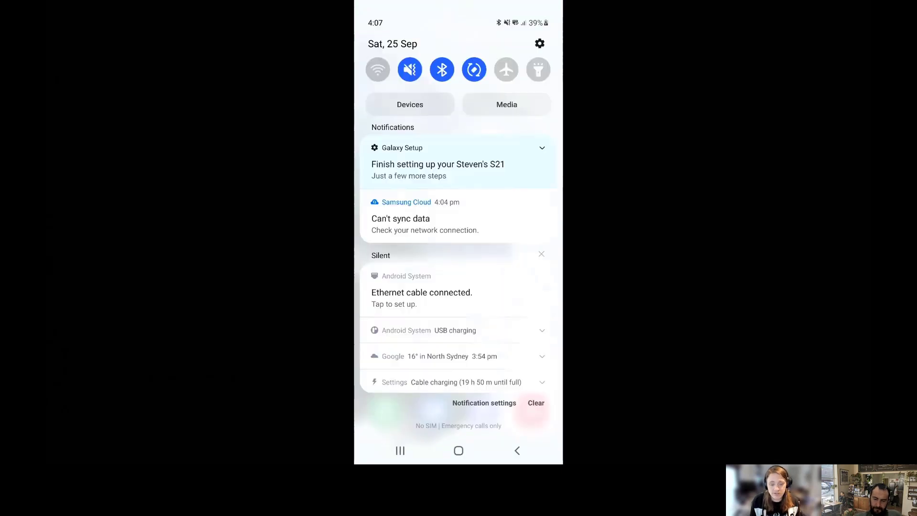
{"action": "left_click", "coordinate": [540, 44]}
{"action": "left_click", "coordinate": [544, 158]}
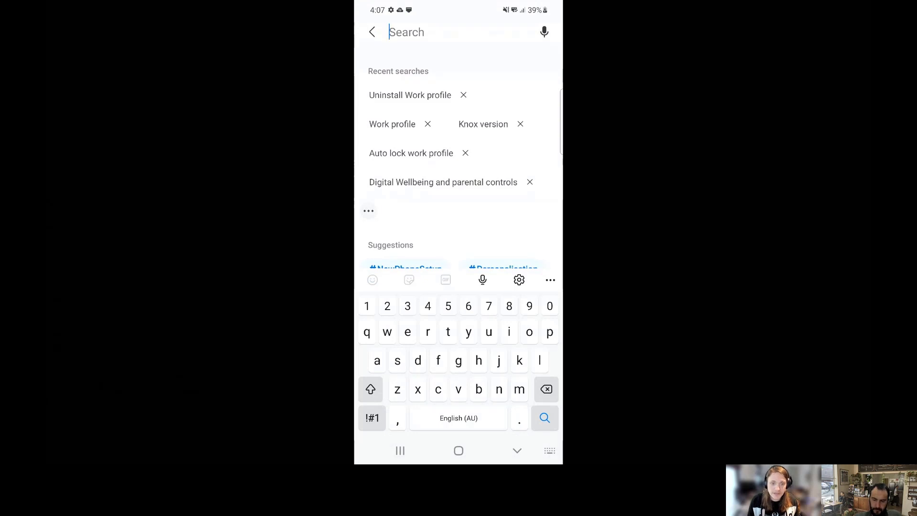
{"action": "left_click", "coordinate": [444, 182]}
{"action": "left_click", "coordinate": [454, 127]}
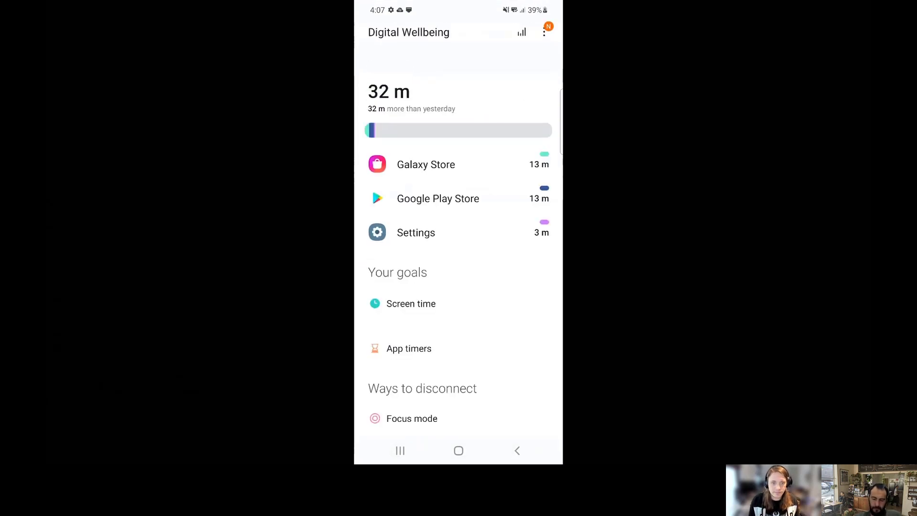
Review the Work time focus mode and the list of apps it can allow, then return to the home screen.
{"action": "scroll", "coordinate": [459, 239], "scroll_direction": "down", "scroll_amount": 3}
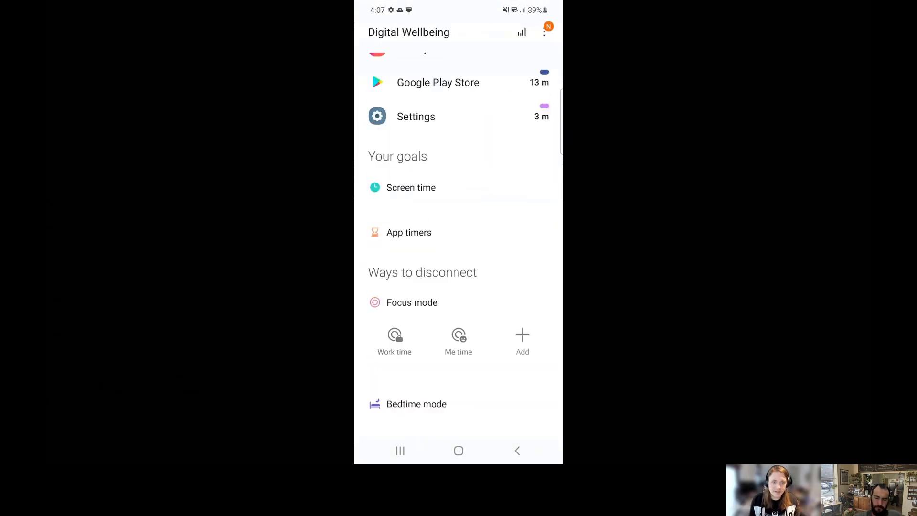
{"action": "scroll", "coordinate": [458, 239], "scroll_direction": "down", "scroll_amount": 3}
{"action": "left_click", "coordinate": [394, 234]}
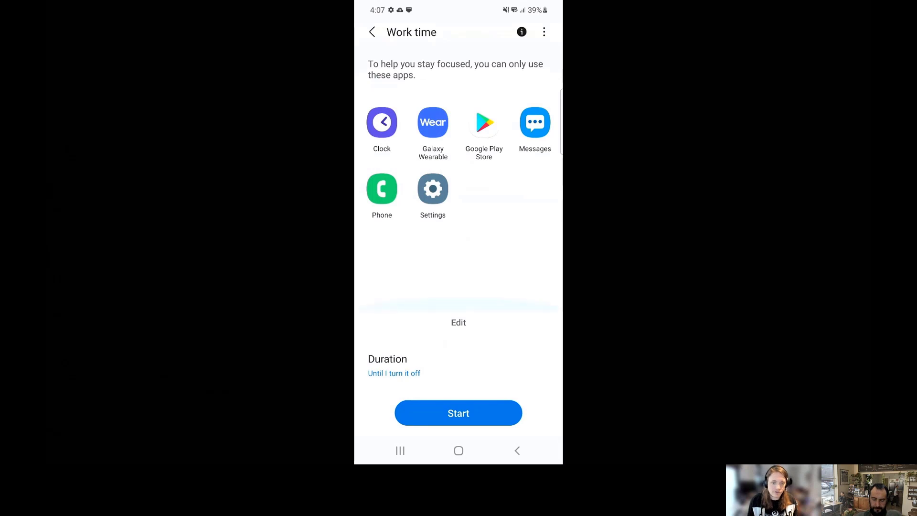
{"action": "left_click", "coordinate": [459, 323]}
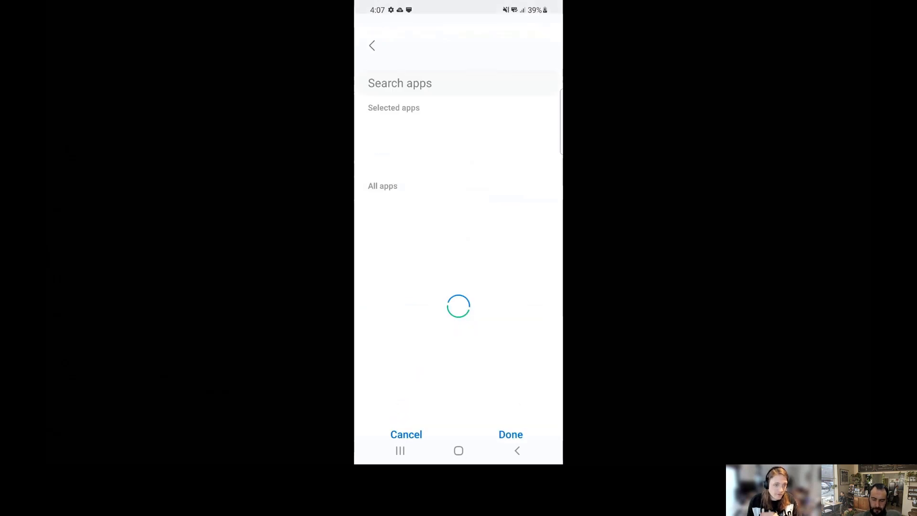
{"action": "scroll", "coordinate": [460, 293], "scroll_direction": "down", "scroll_amount": 10}
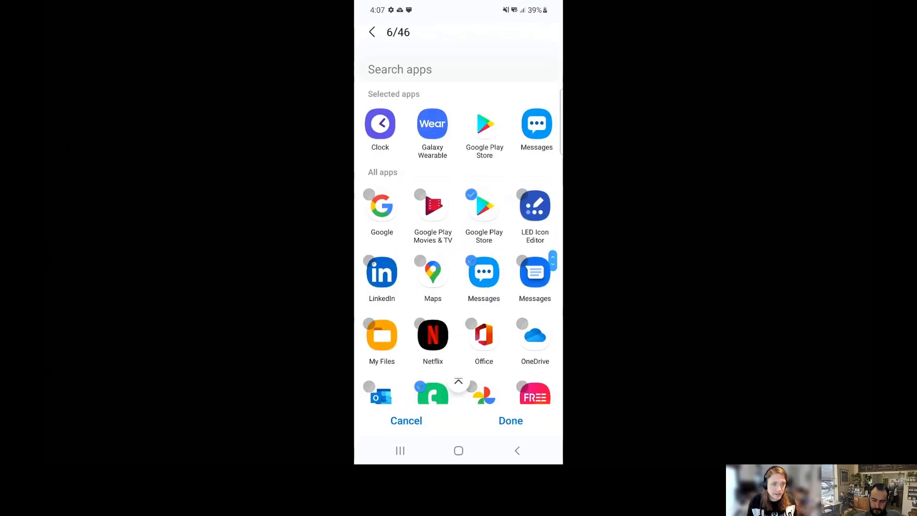
{"action": "scroll", "coordinate": [459, 292], "scroll_direction": "up", "scroll_amount": 15}
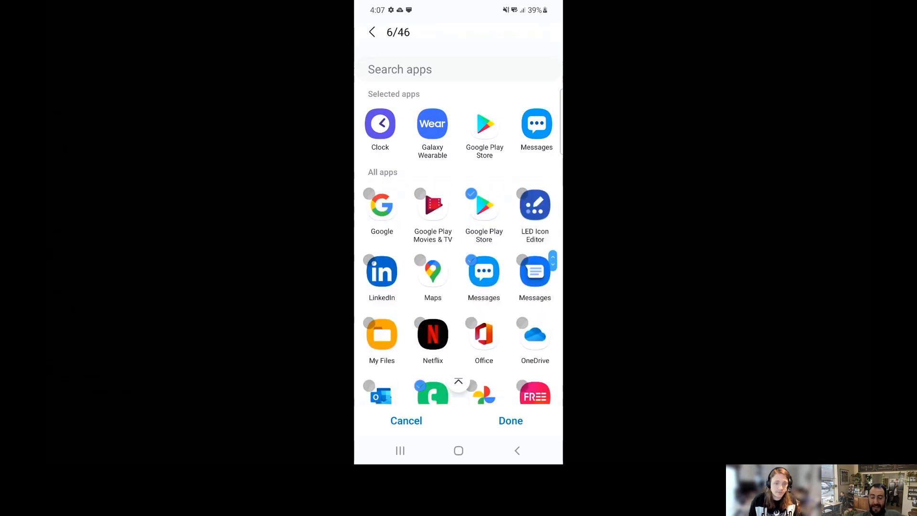
{"action": "left_click", "coordinate": [511, 420]}
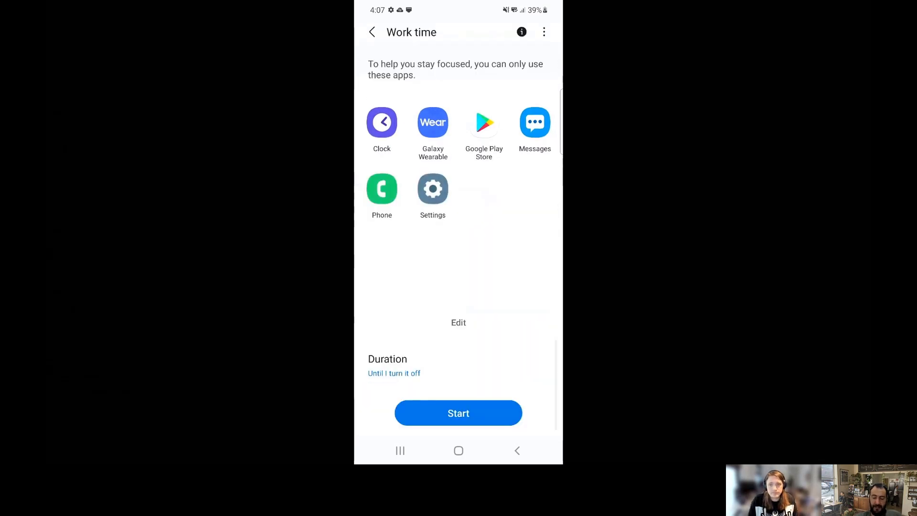
{"action": "left_click", "coordinate": [459, 451]}
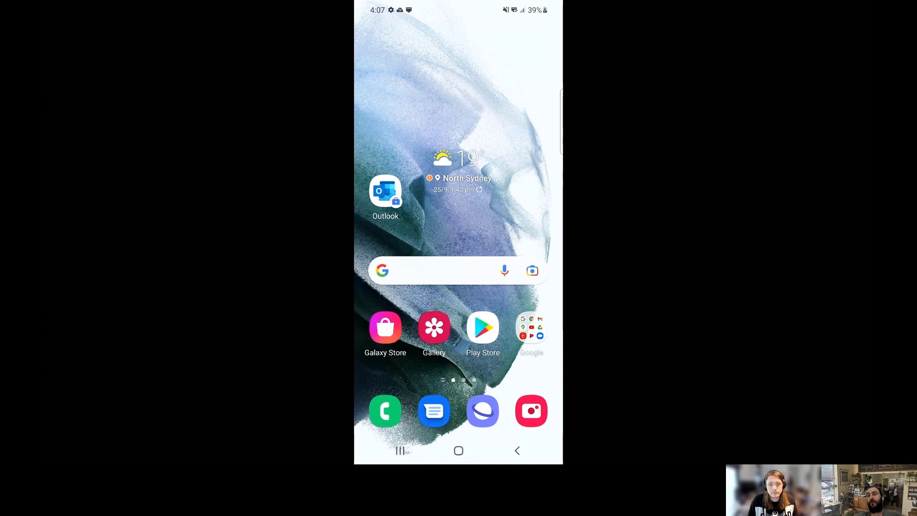
Move the Work profile toggle to the first page of the quick settings, between Vibrate and Bluetooth.
{"action": "left_click_drag", "start_coordinate": [459, 4], "coordinate": [459, 287]}
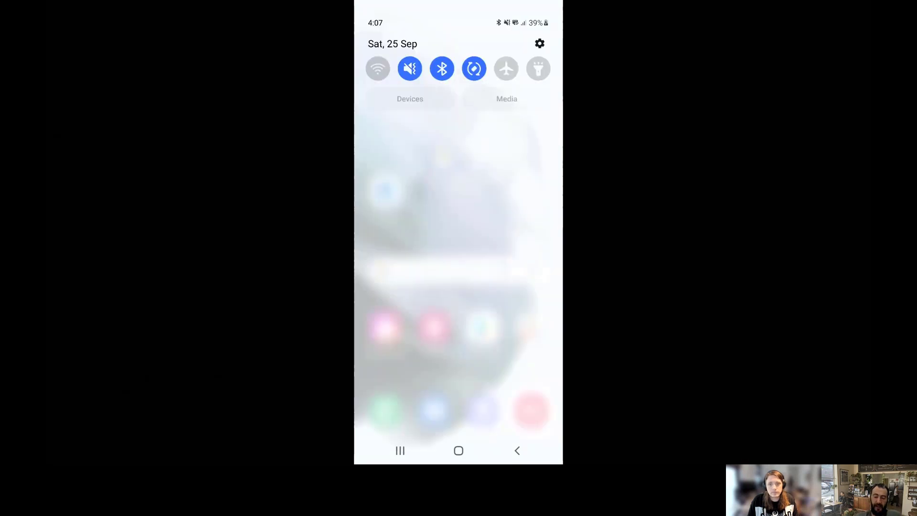
{"action": "left_click_drag", "start_coordinate": [459, 143], "coordinate": [458, 382]}
{"action": "left_click_drag", "start_coordinate": [525, 263], "coordinate": [382, 263]}
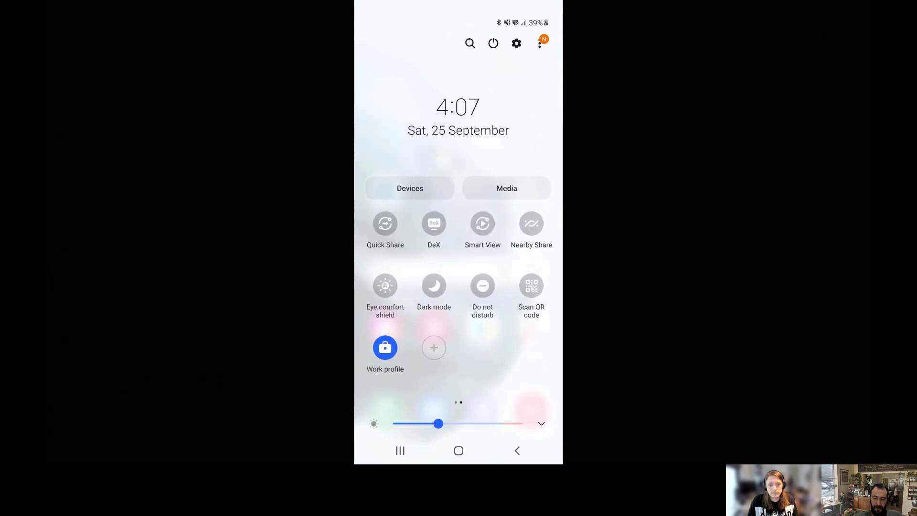
{"action": "left_click", "coordinate": [540, 43]}
{"action": "left_click", "coordinate": [465, 52]}
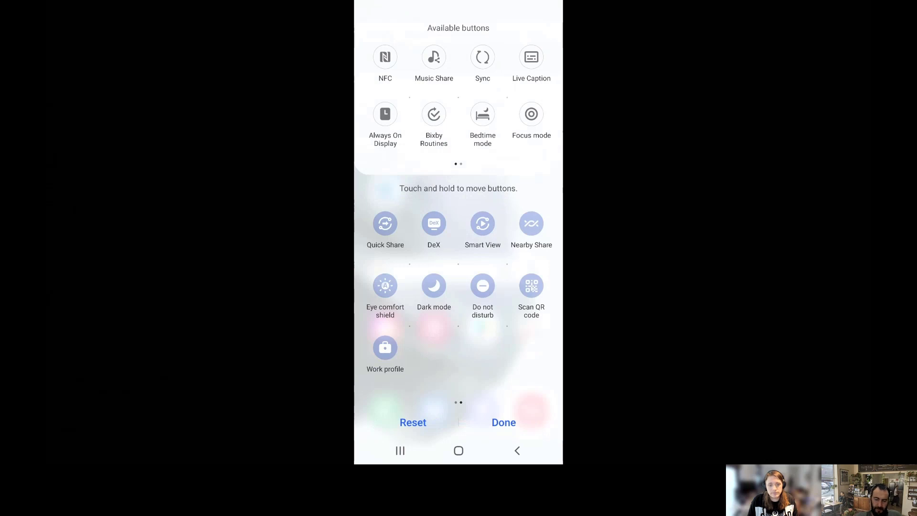
{"action": "left_click_drag", "start_coordinate": [385, 347], "coordinate": [483, 223]}
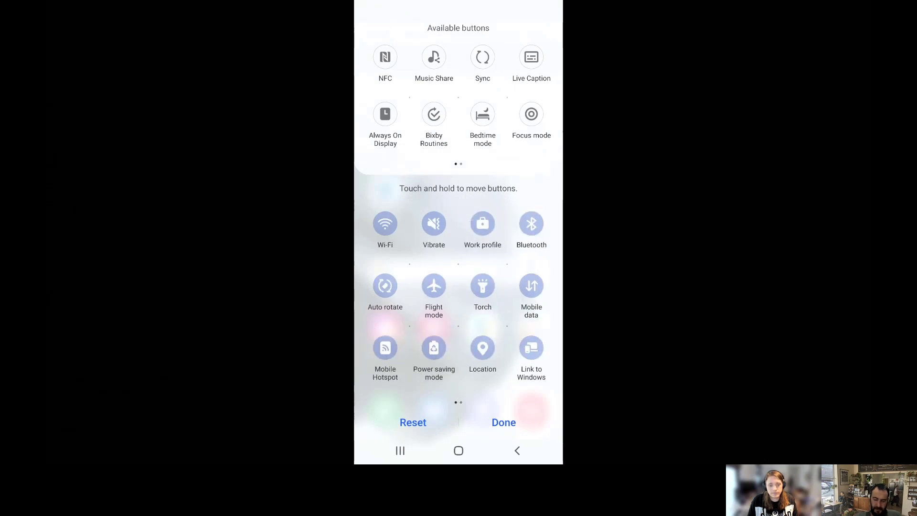
{"action": "left_click", "coordinate": [503, 422]}
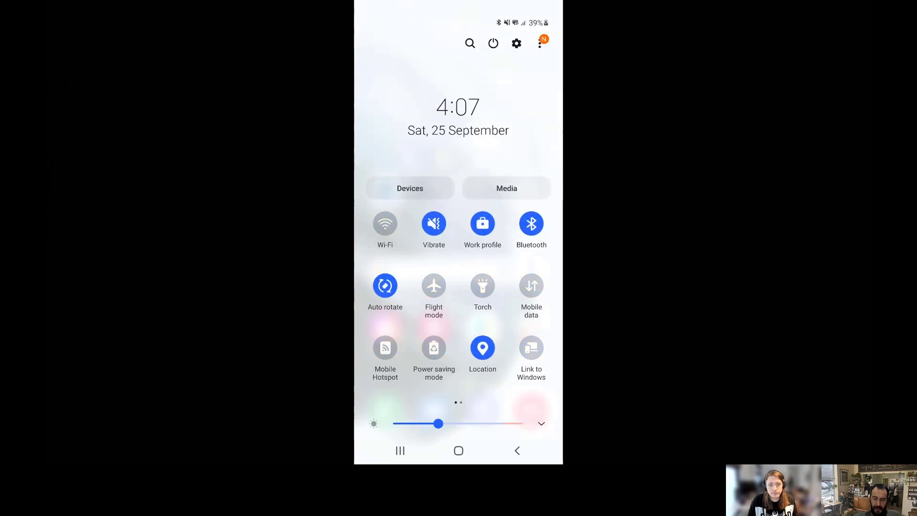
Turn the work profile off from the collapsed quick settings and check the toggle again from the home screen.
{"action": "left_click_drag", "start_coordinate": [458, 382], "coordinate": [459, 143]}
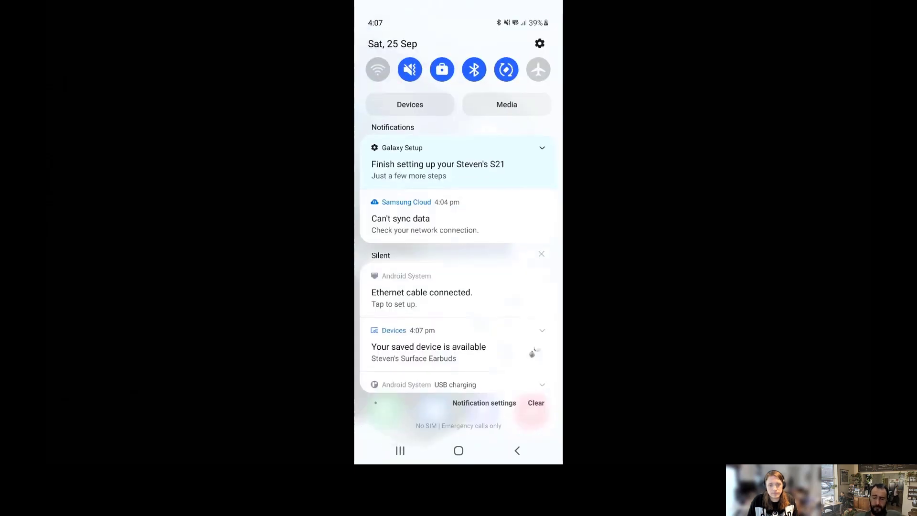
{"action": "left_click", "coordinate": [442, 69]}
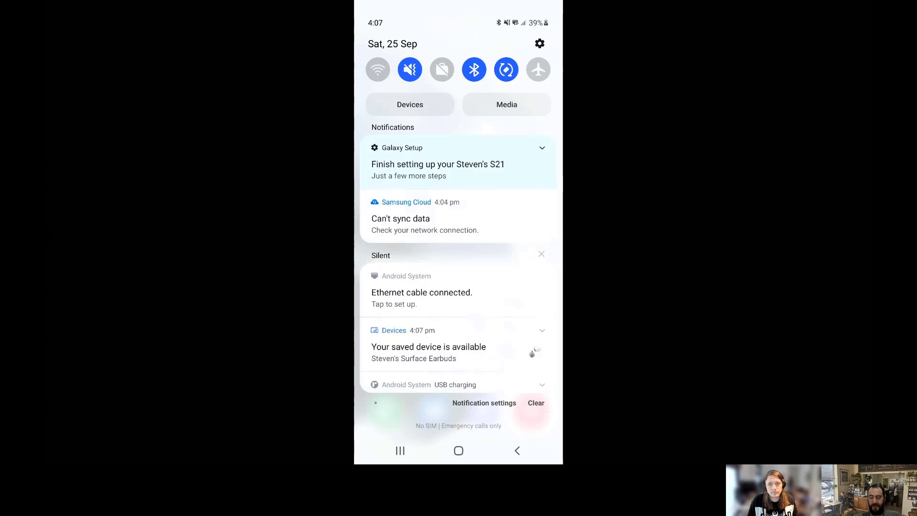
{"action": "left_click_drag", "start_coordinate": [458, 382], "coordinate": [459, 143]}
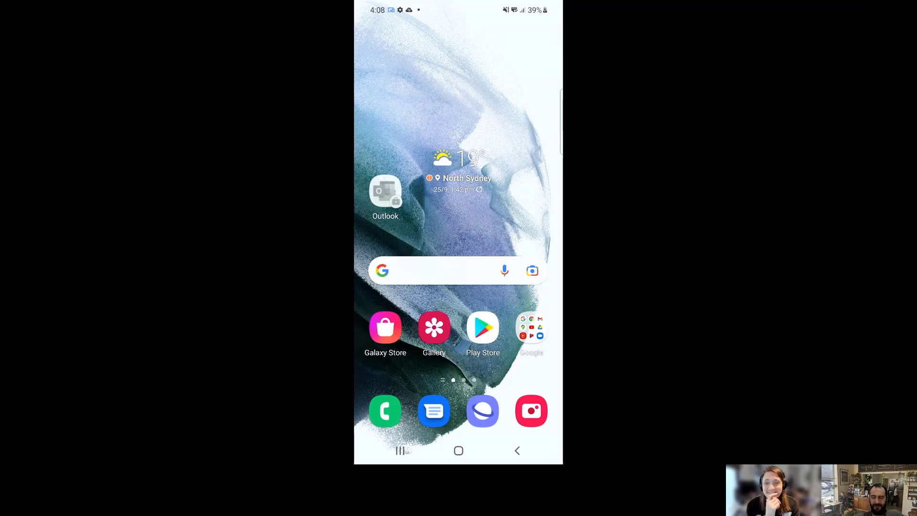
{"action": "left_click_drag", "start_coordinate": [459, 3], "coordinate": [459, 286]}
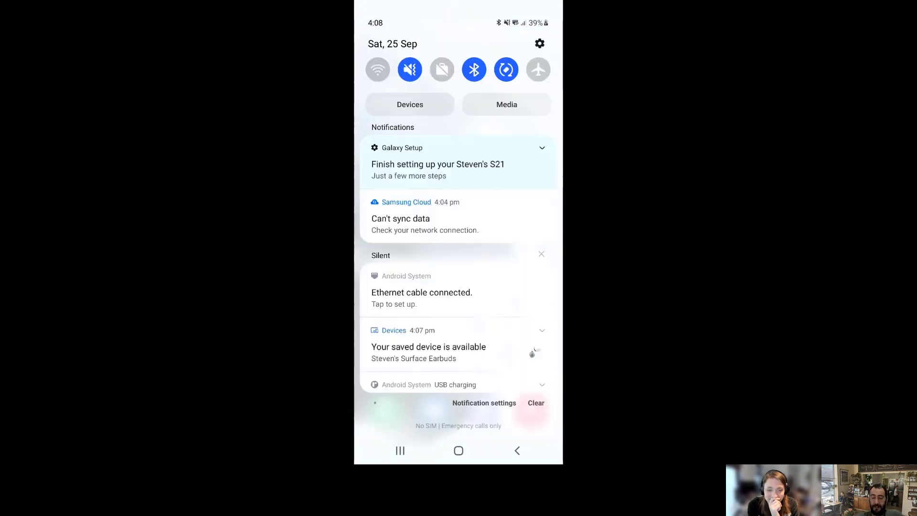
{"action": "left_click_drag", "start_coordinate": [459, 430], "coordinate": [458, 96]}
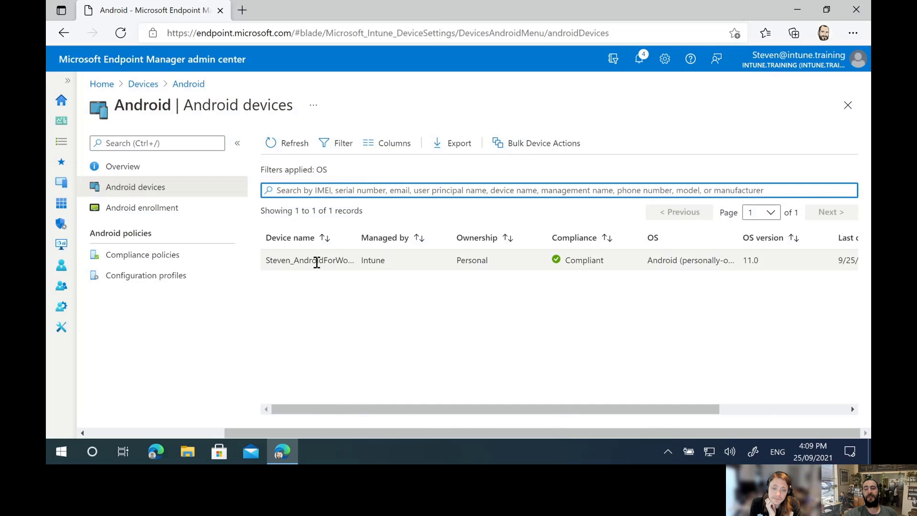
In the Microsoft Endpoint Manager admin center, open the enrolled Android device and review its device compliance and device configuration.
{"action": "left_click", "coordinate": [277, 262]}
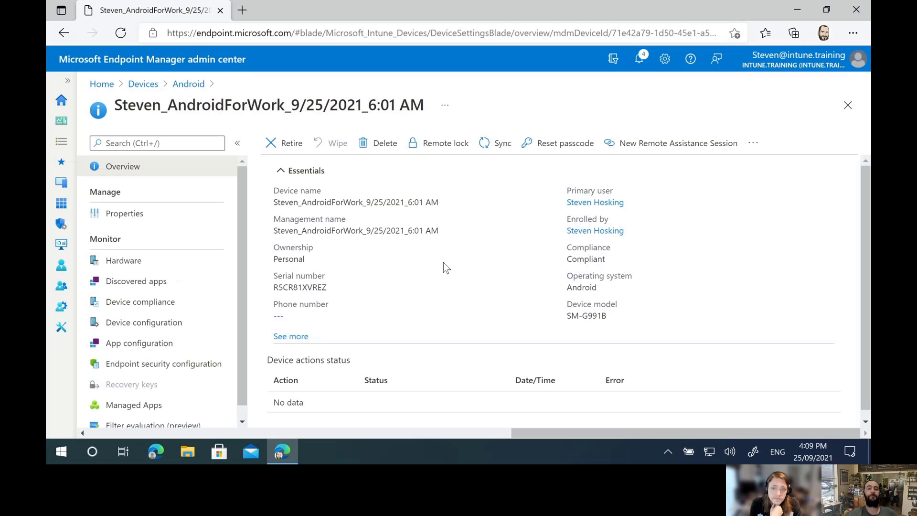
{"action": "left_click", "coordinate": [128, 305]}
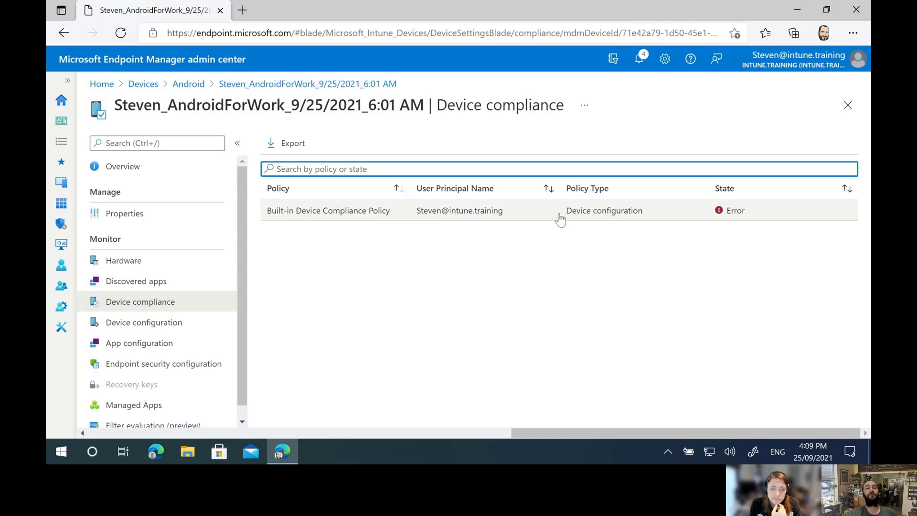
{"action": "left_click", "coordinate": [144, 323]}
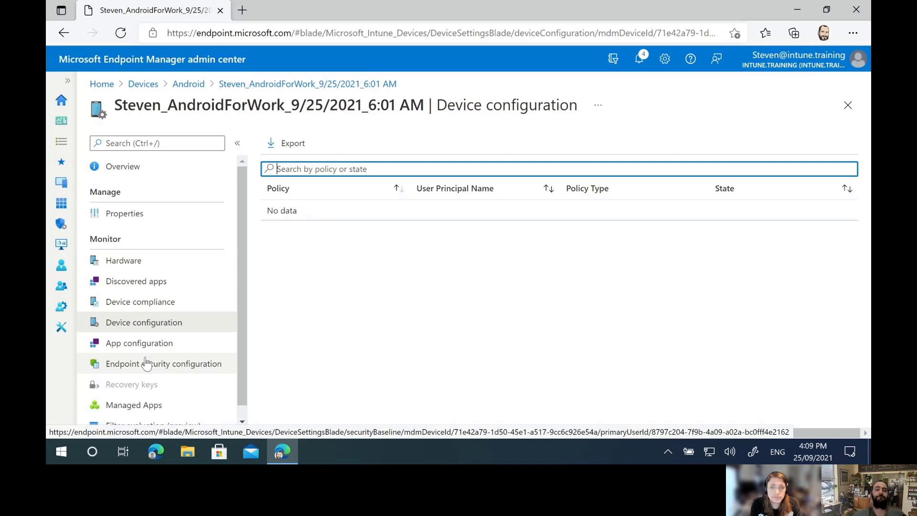
{"action": "scroll", "coordinate": [239, 335], "scroll_direction": "down", "scroll_amount": 1}
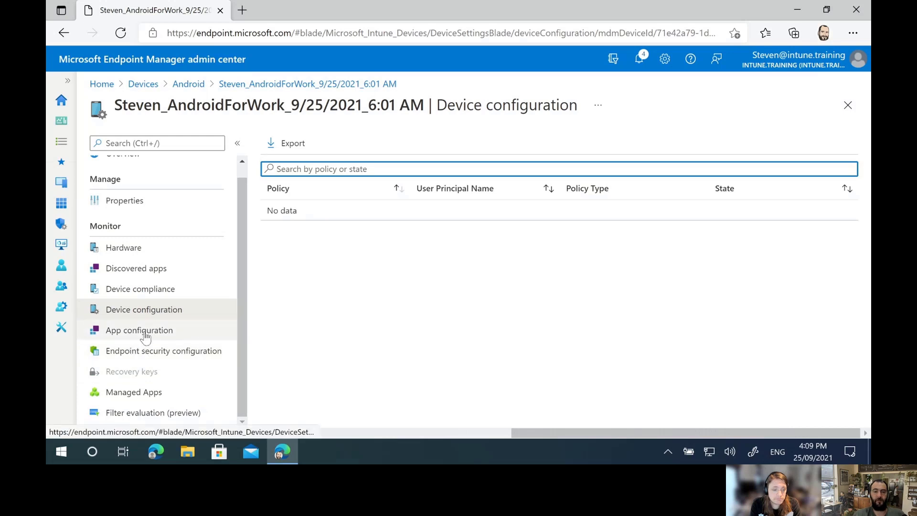
Review the device's managed apps and properties, then return to the list of Android devices.
{"action": "left_click", "coordinate": [132, 393]}
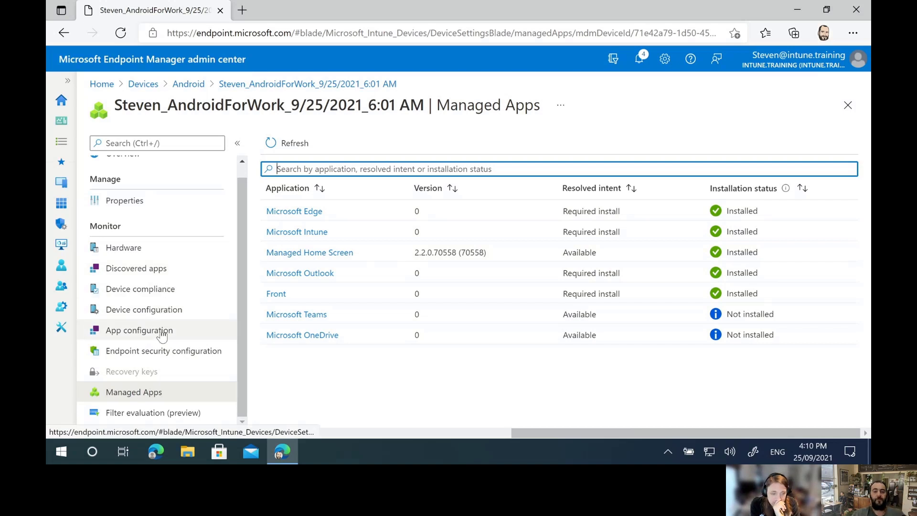
{"action": "left_click", "coordinate": [159, 351]}
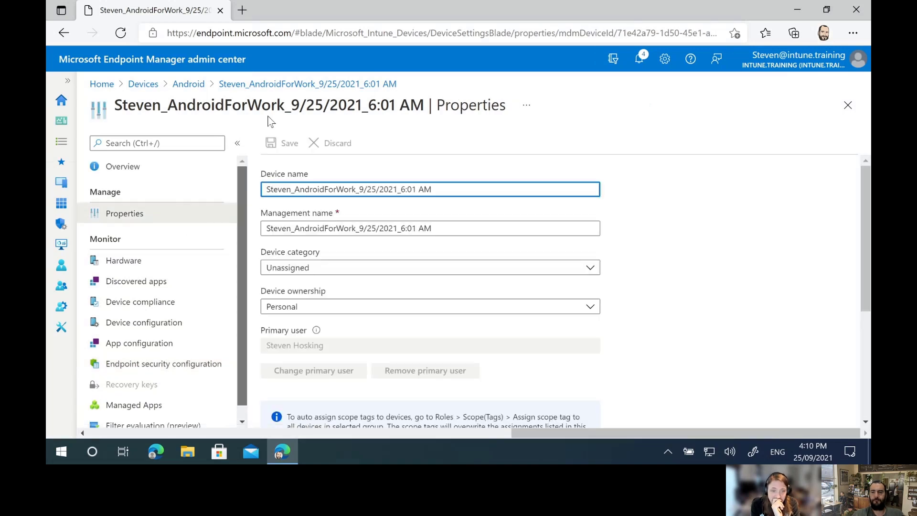
{"action": "mouse_move", "coordinate": [865, 193]}
{"action": "left_mouse_down"}
{"action": "mouse_move", "coordinate": [854, 320]}
{"action": "mouse_move", "coordinate": [851, 187]}
{"action": "left_mouse_up"}
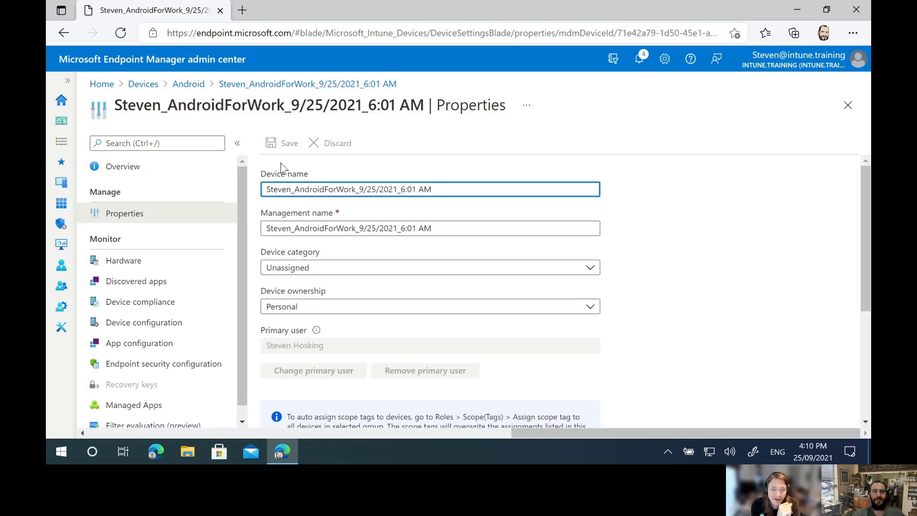
{"action": "left_click", "coordinate": [189, 84]}
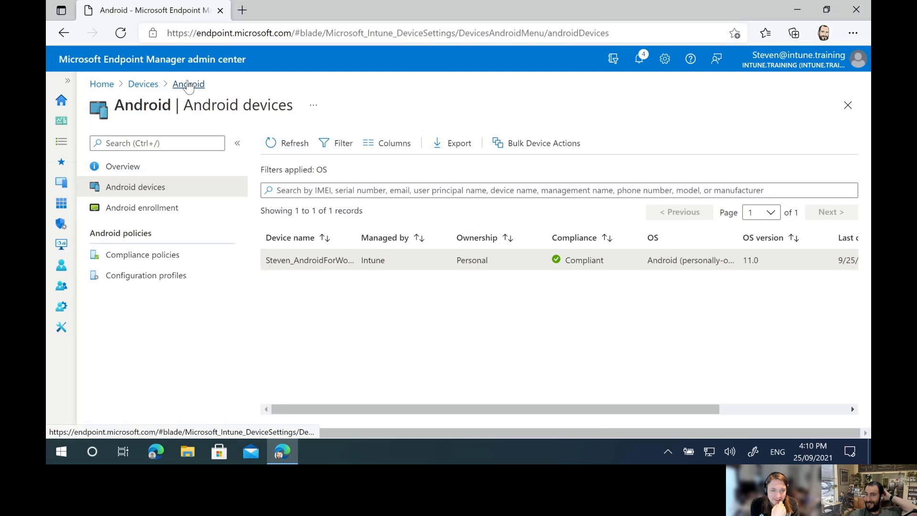